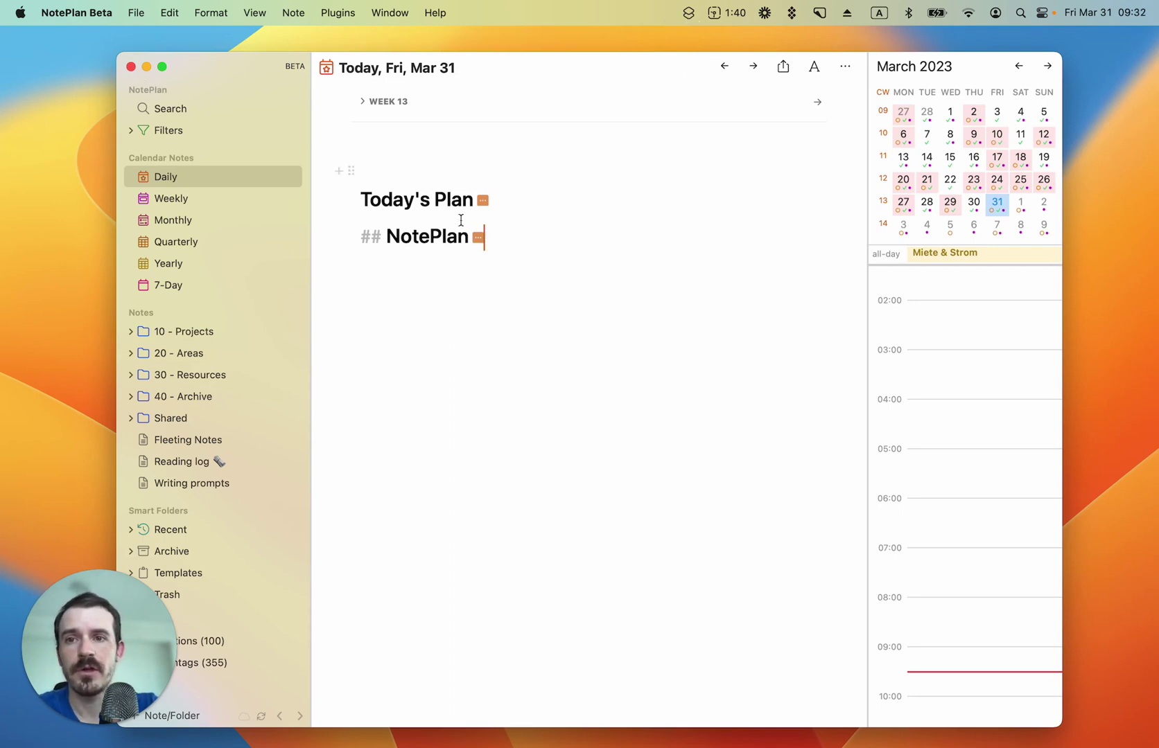
- Run Dictate into NotePlan from the menu bar to add 'Remember the milk' to today's note
click(129, 66)
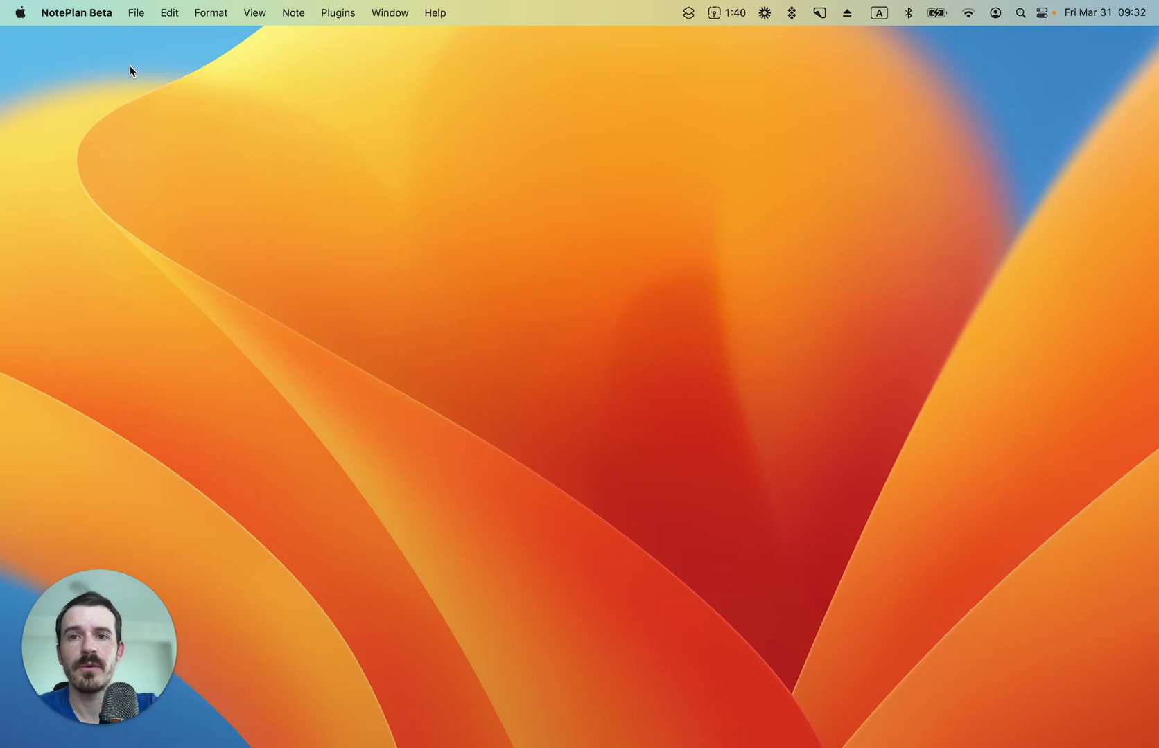
click(689, 18)
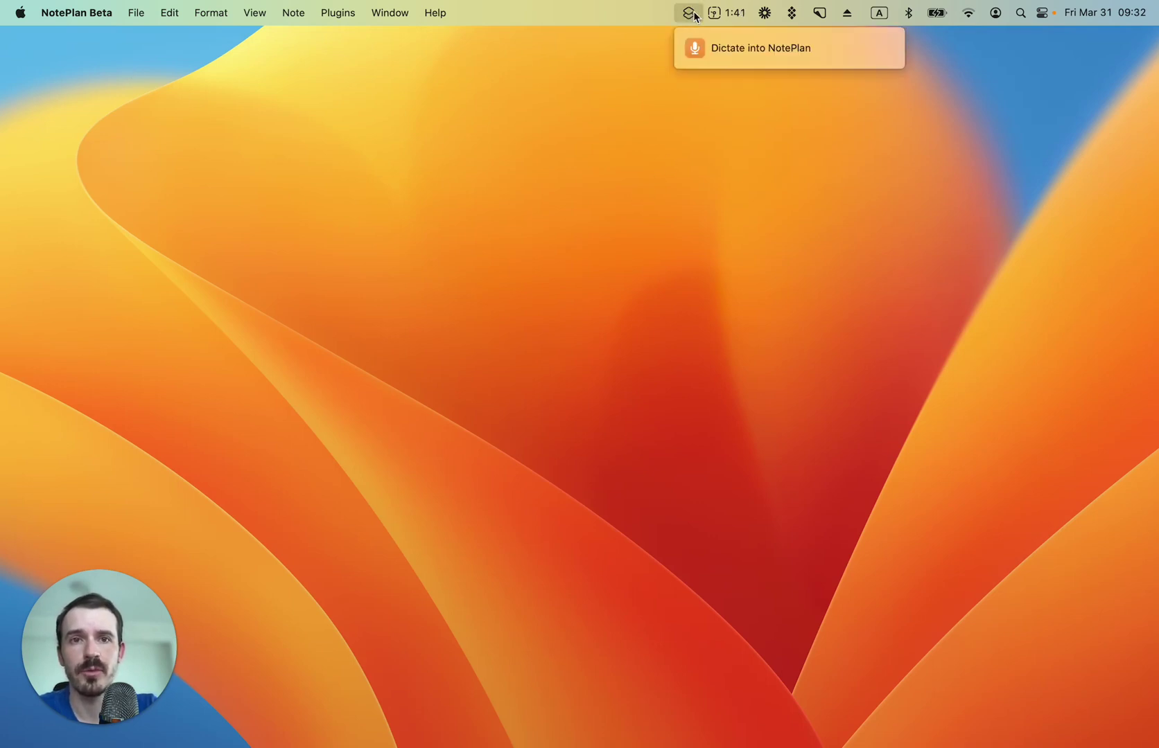
click(753, 49)
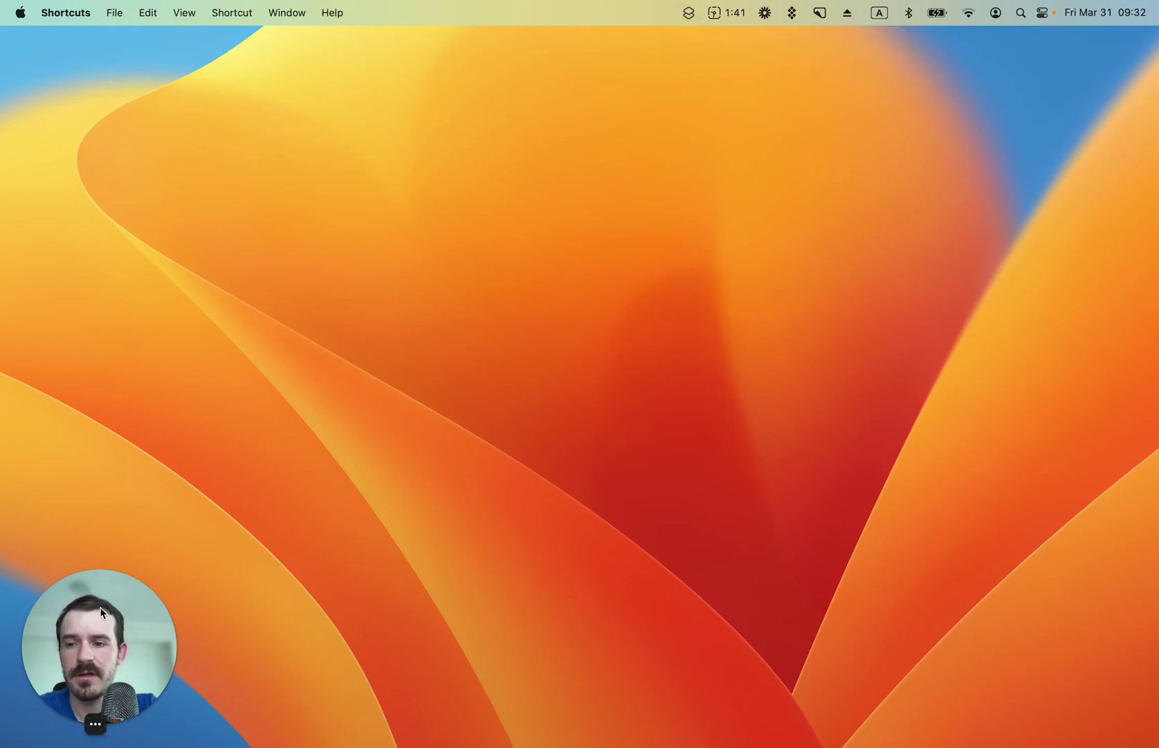
click(22, 601)
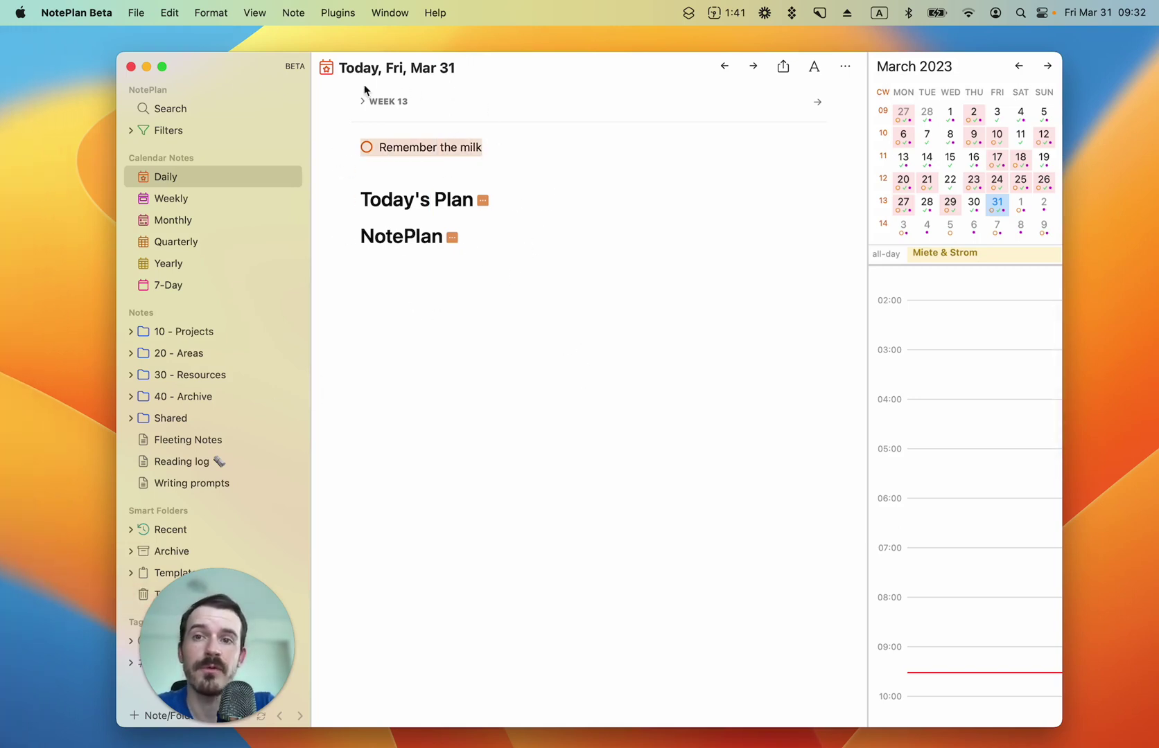
click(513, 320)
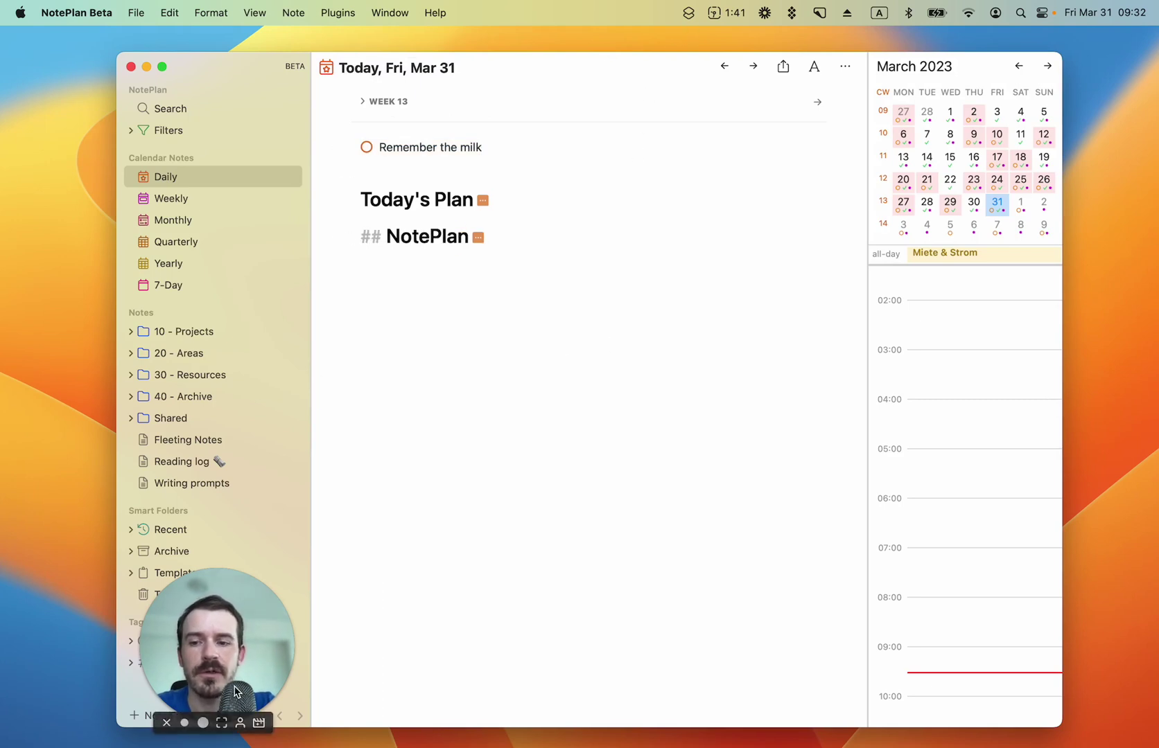
drag(208, 645, 125, 636)
click(719, 513)
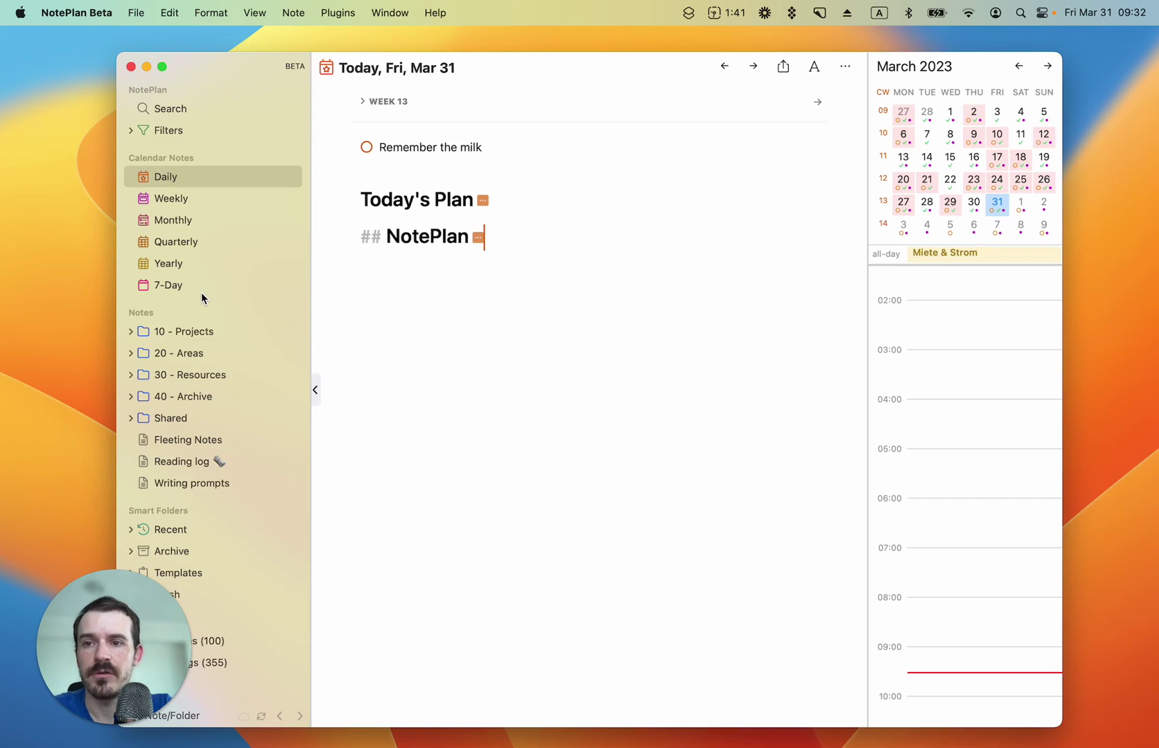
- Launch Shortcuts through Spotlight
click(1020, 12)
text(shortcuts)
key(Return)
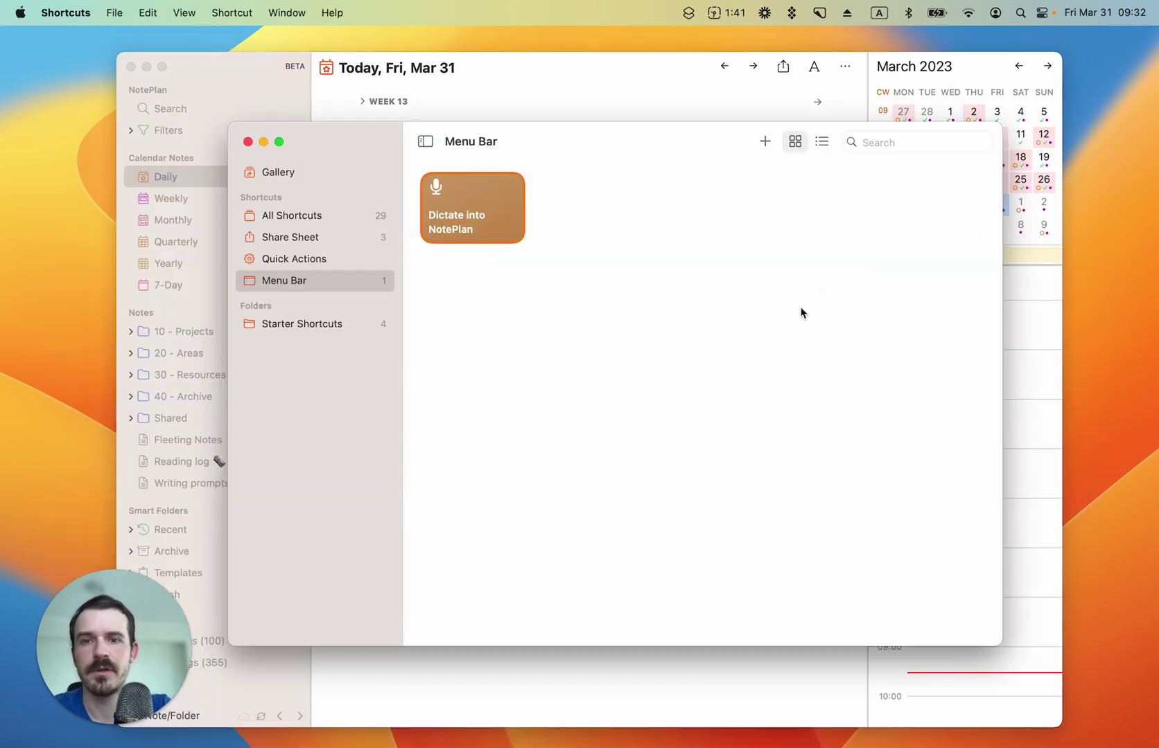
drag(607, 147, 591, 148)
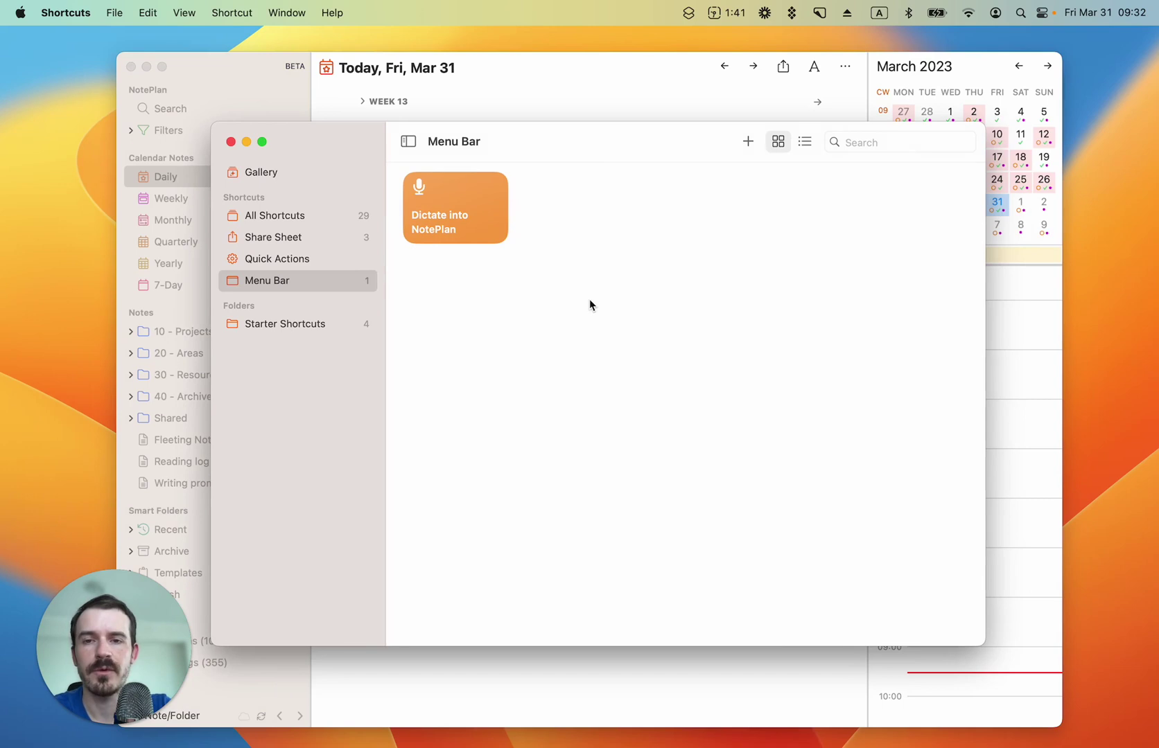
- Edit the Dictate into NotePlan shortcut and search the actions for 'dictate'
right_click(459, 203)
click(475, 232)
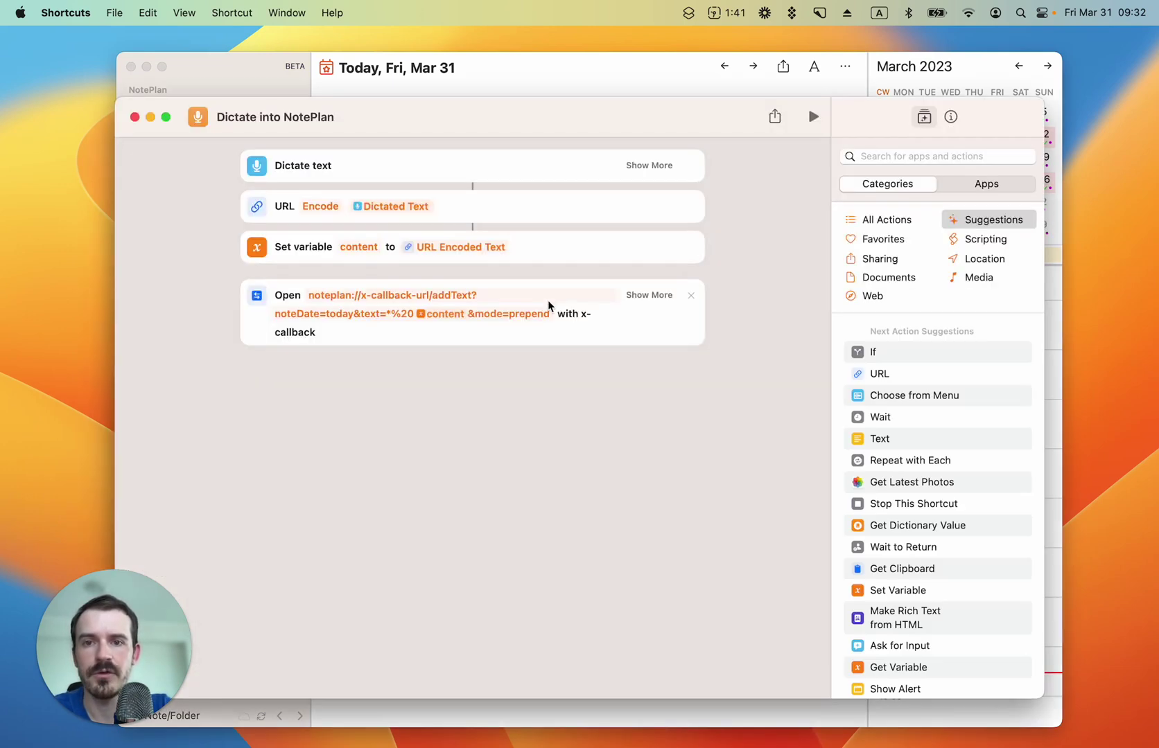
mouse_move(649, 124)
mouse_down()
mouse_move(631, 102)
mouse_move(637, 117)
mouse_up()
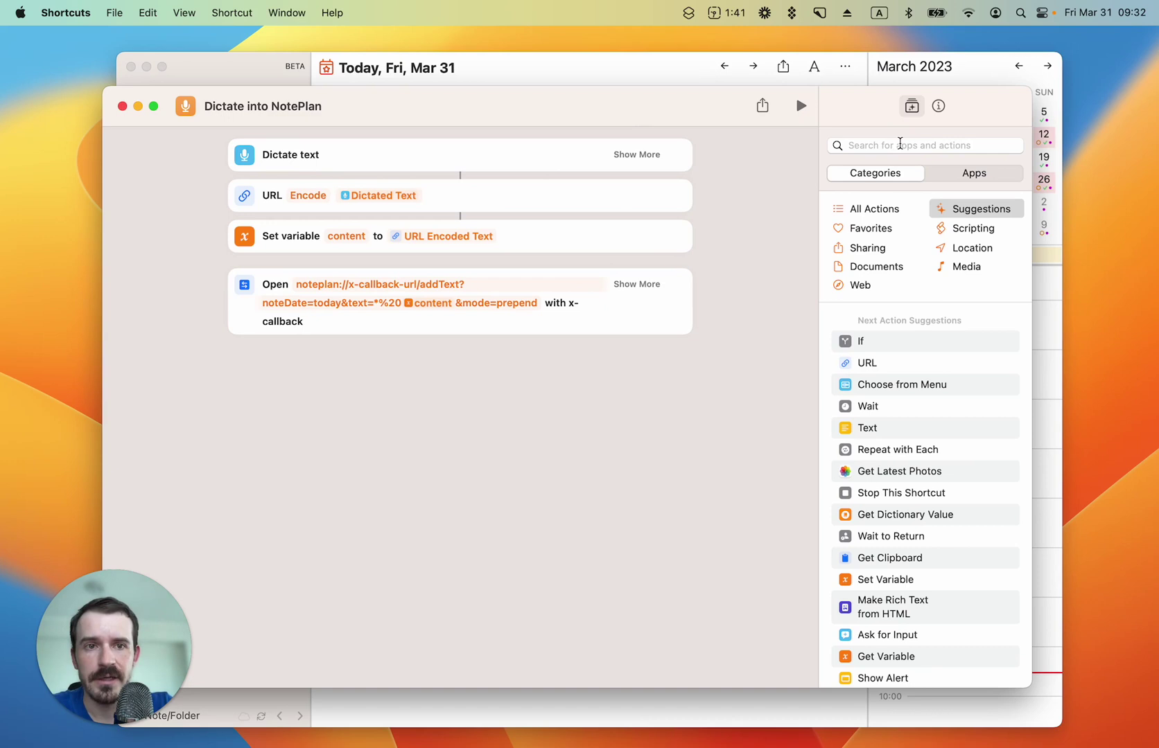
click(899, 142)
text(dictate)
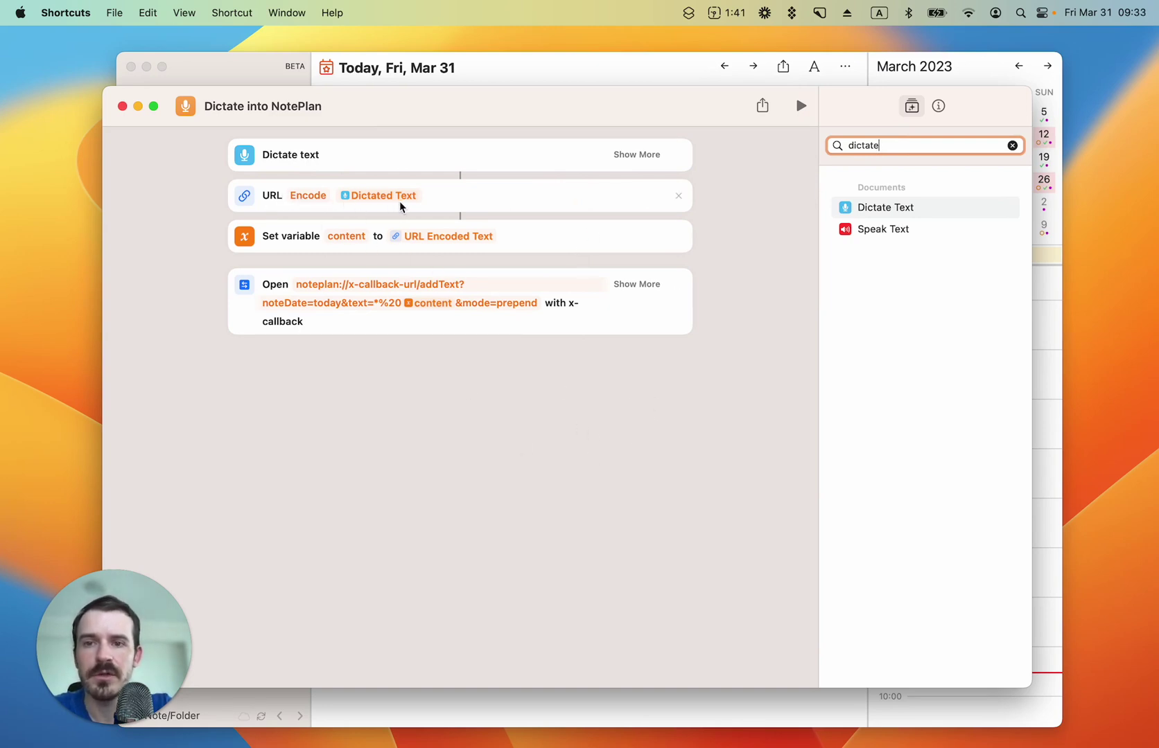
- Replace the action search with 'url encod' to find URL Encode
key(super+a)
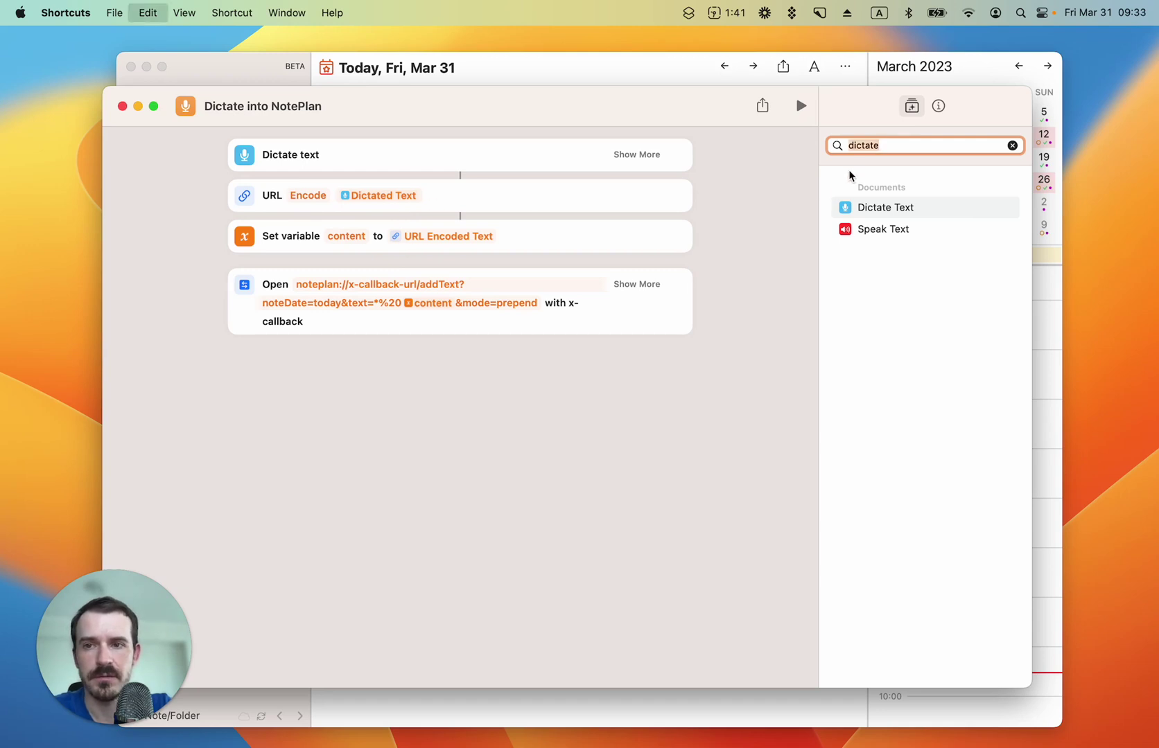
text(url)
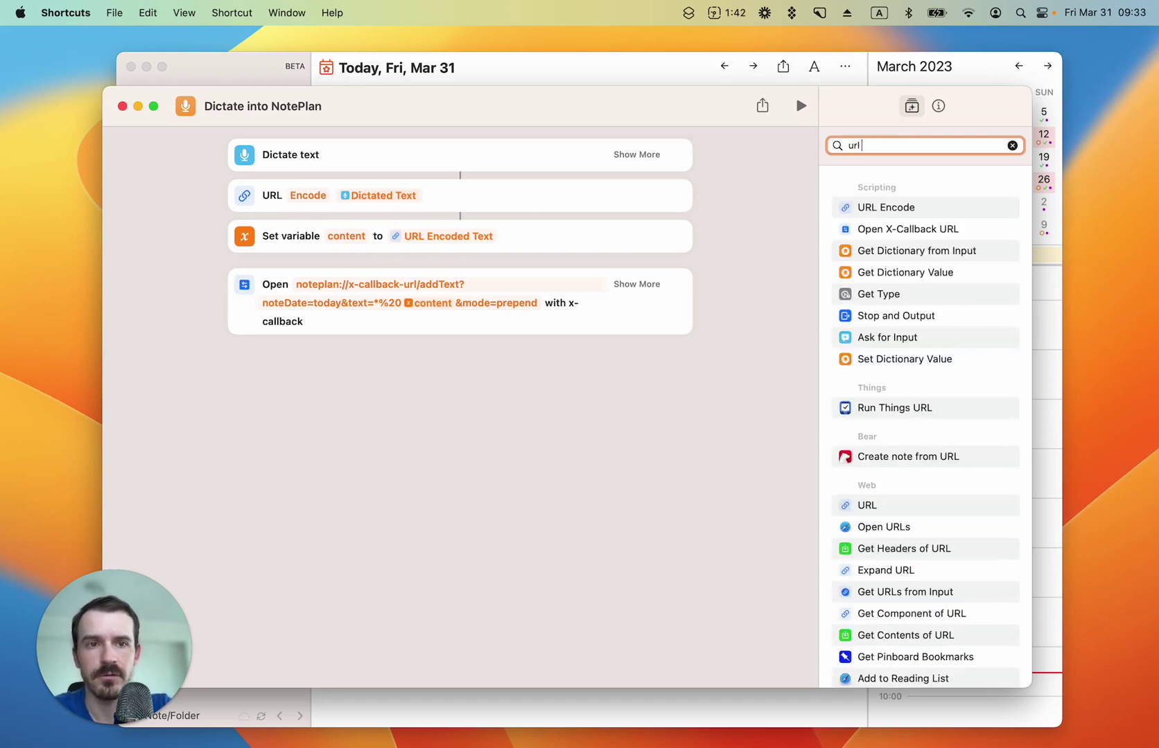
text( encode)
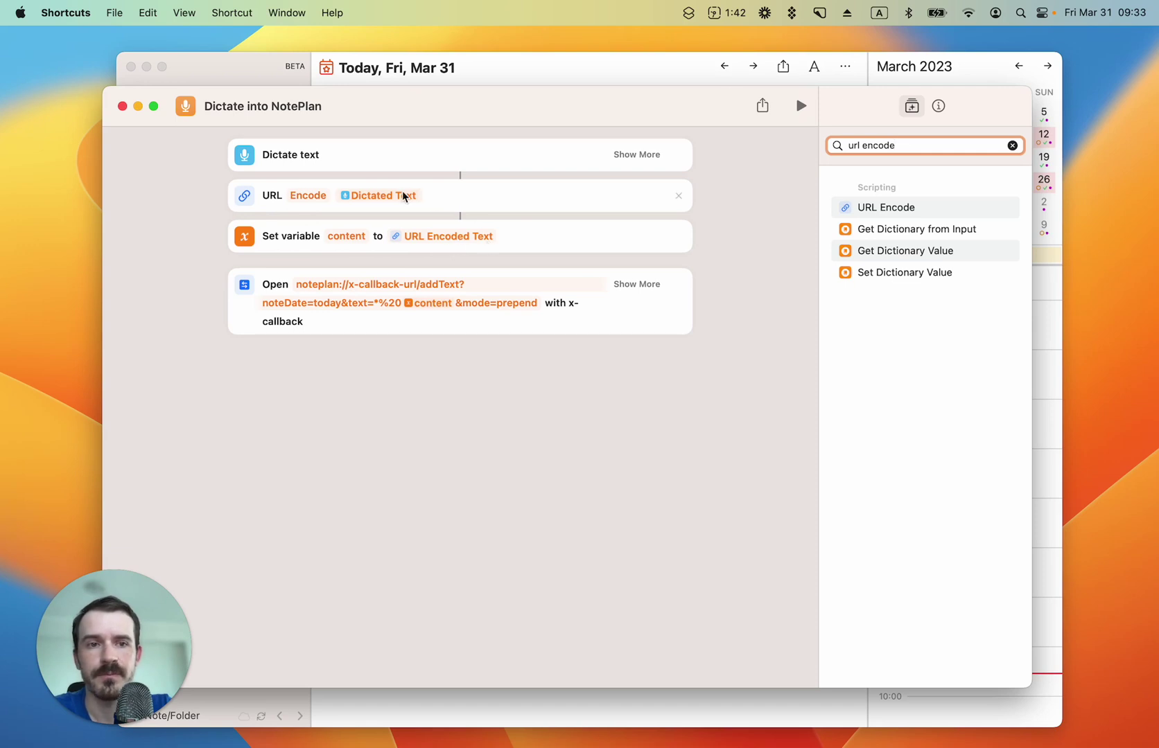
- Search the action library for Set Variable, then for 'x-cal'
drag(895, 145, 812, 140)
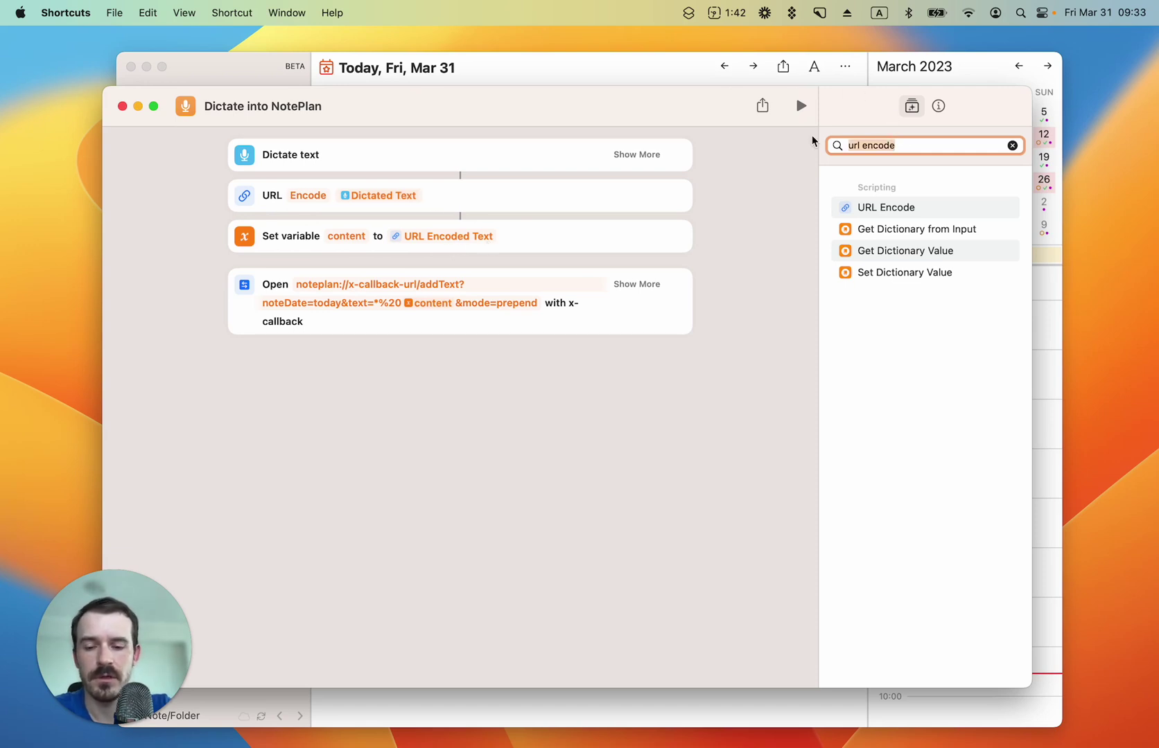
text(set var)
key(BackSpace)
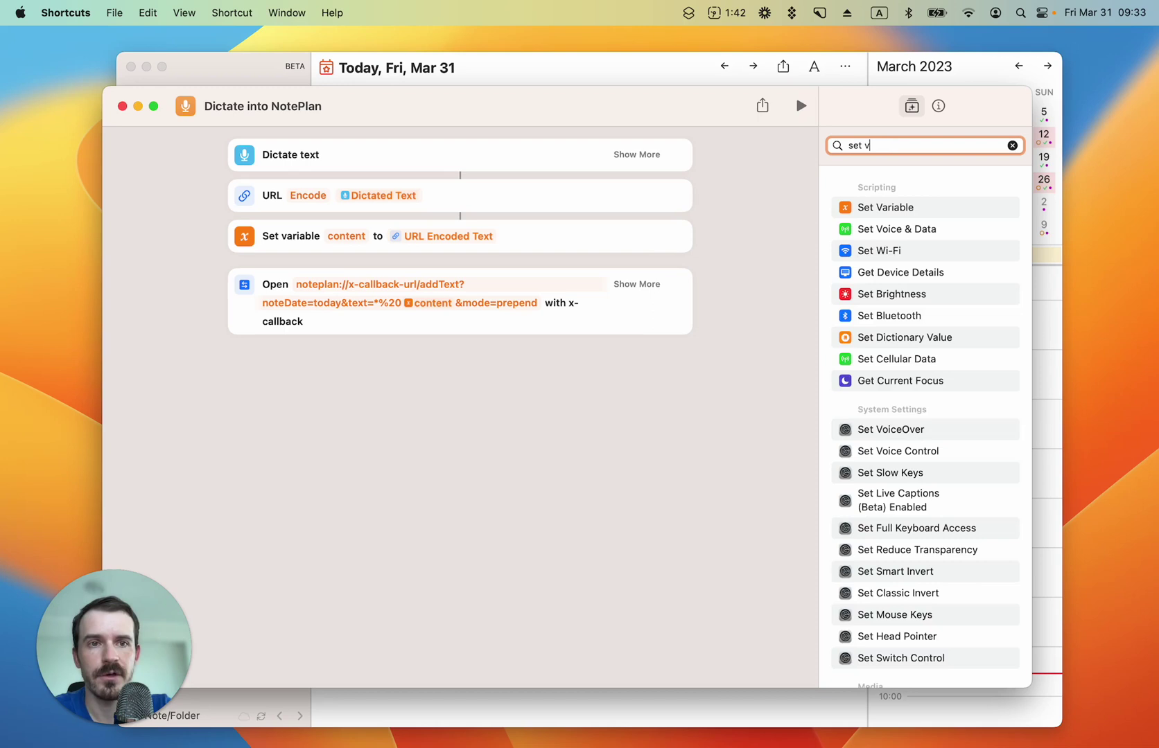
text(aria)
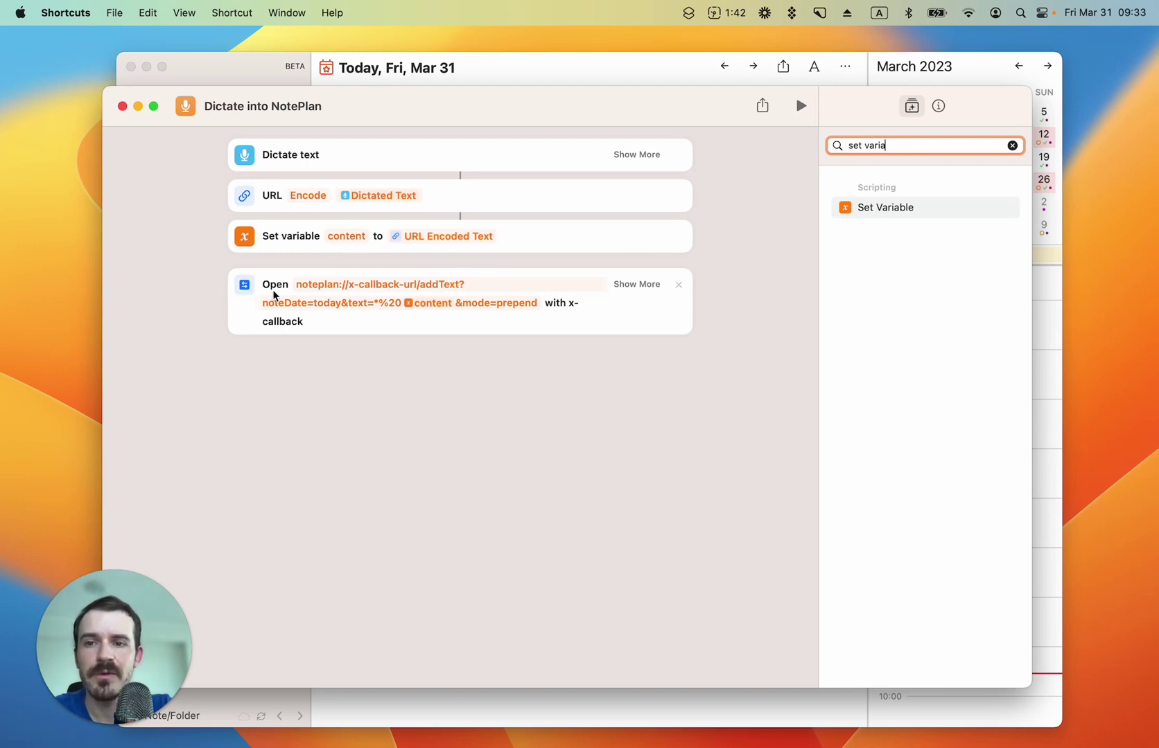
drag(929, 147, 820, 147)
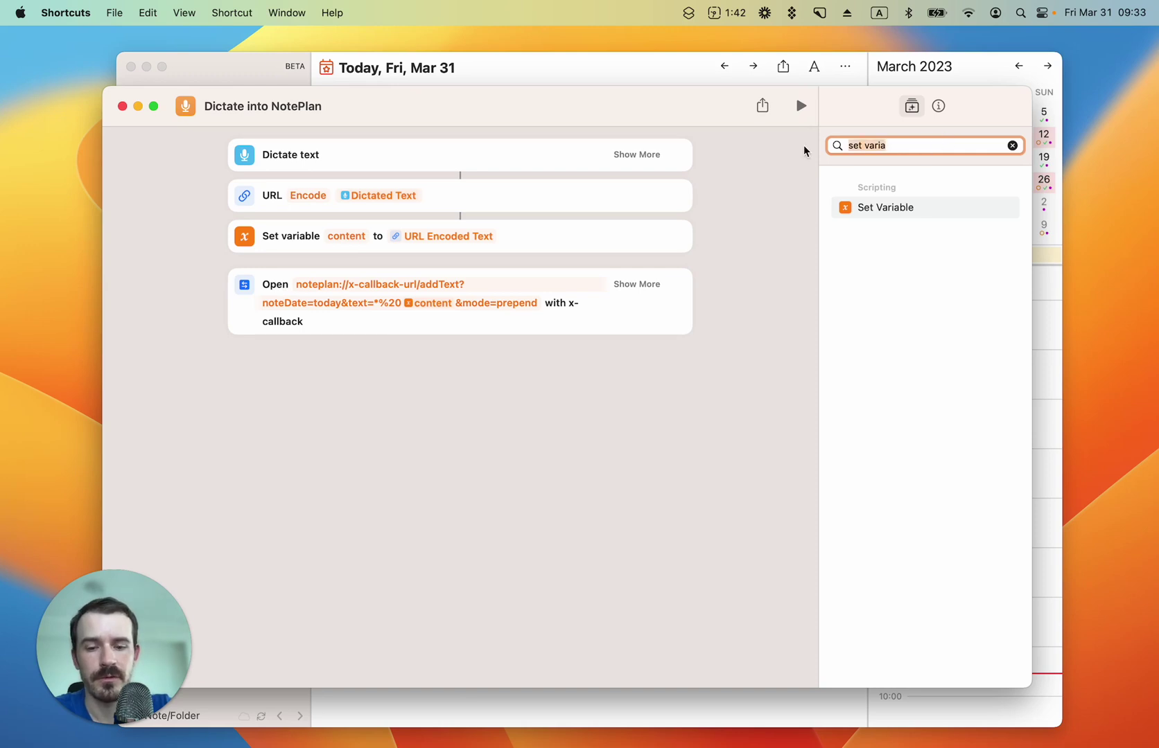
text(x-cal)
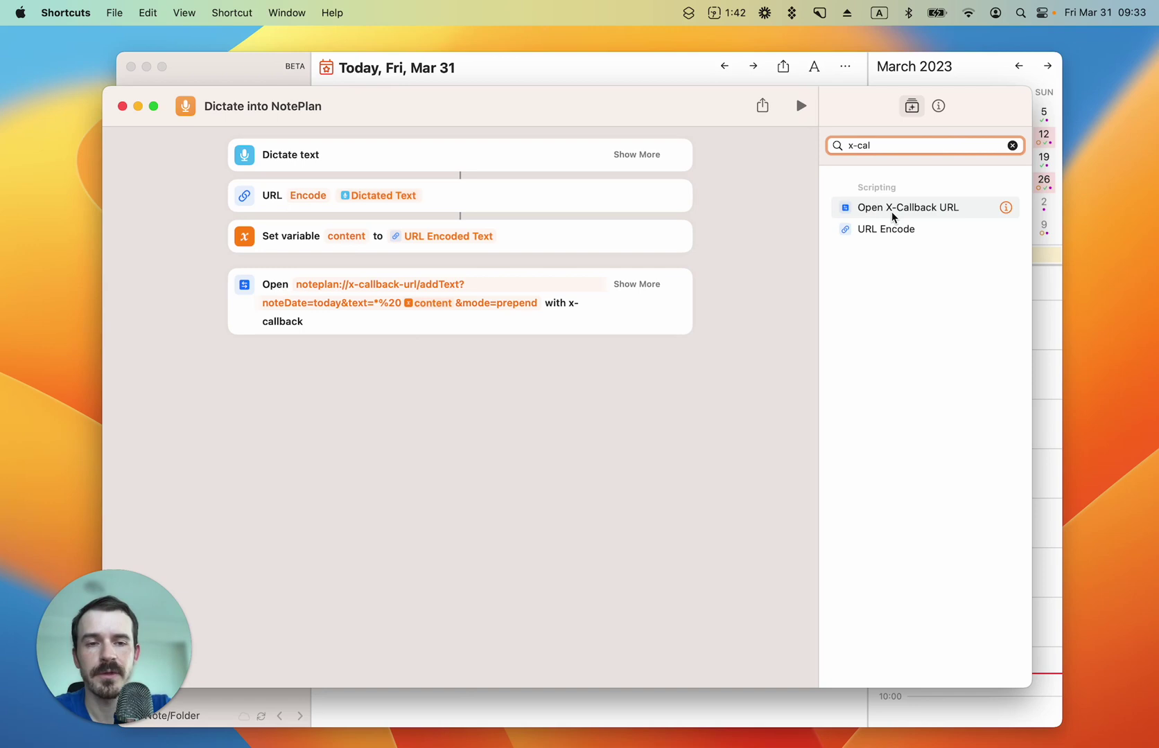
- Expand the Open X-Callback URL action's callback options, then move to NotePlan's help page
click(637, 285)
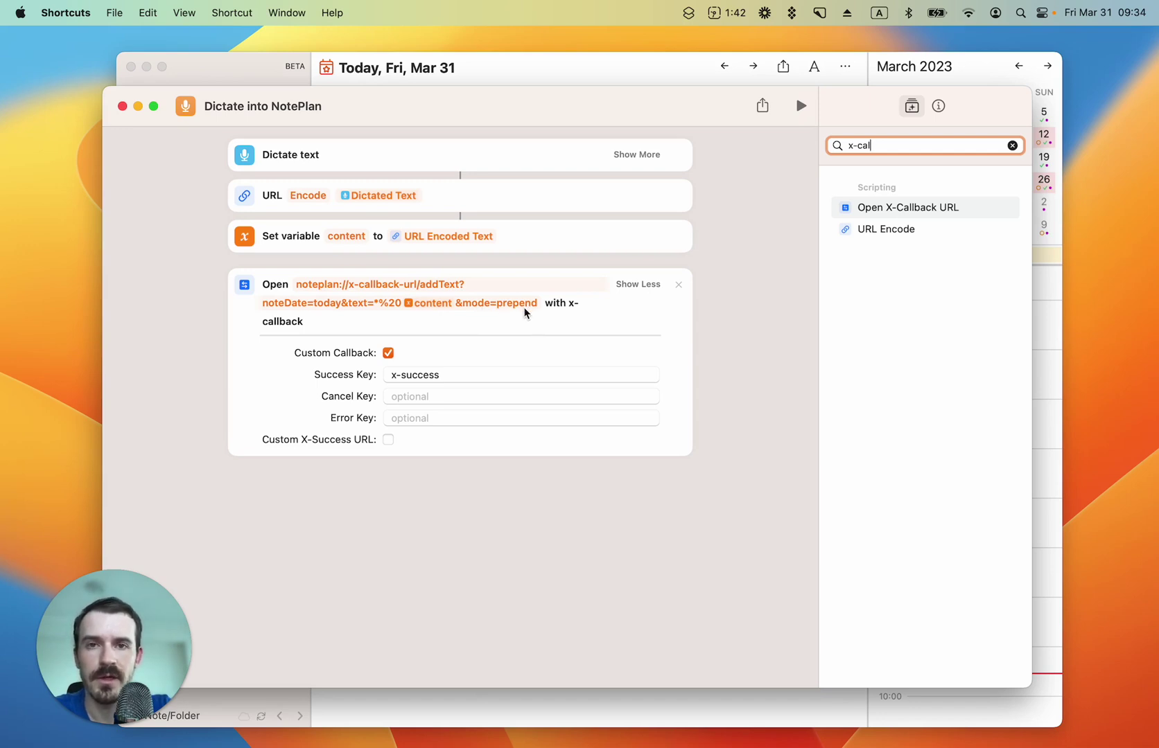
key(ctrl+Right)
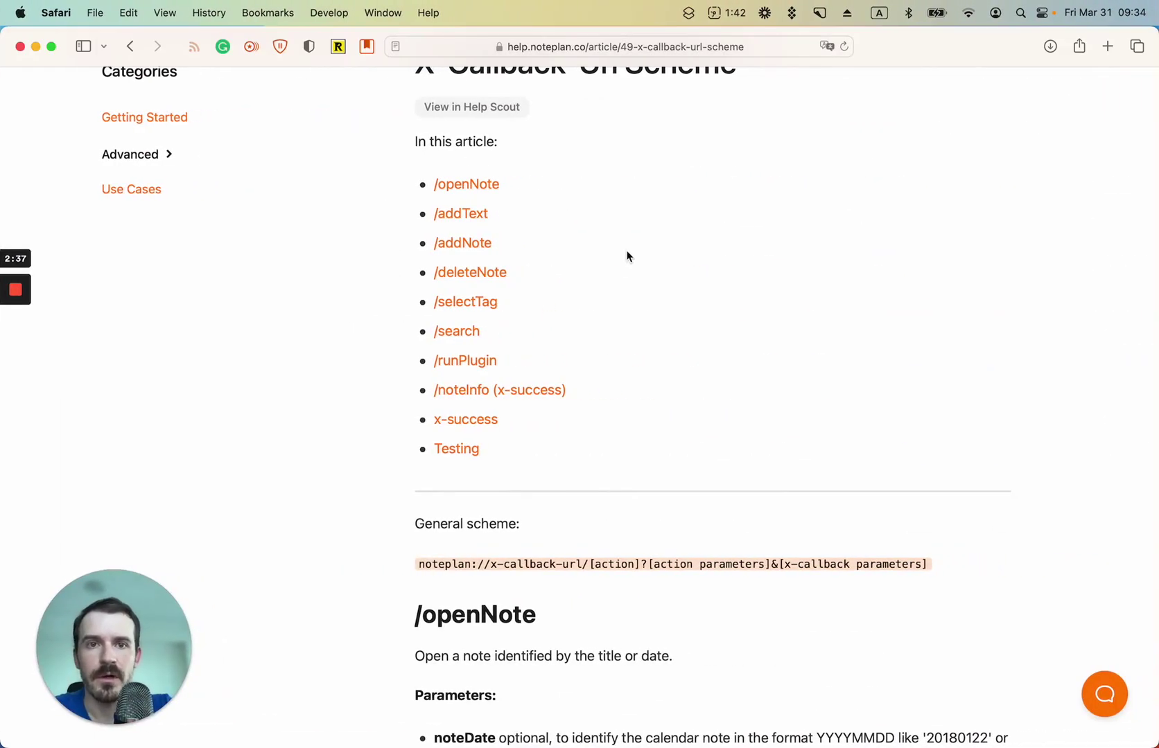
- Scroll NotePlan's X-Callback-Url help article and jump to its /addText section
scroll(628, 256, up, 5)
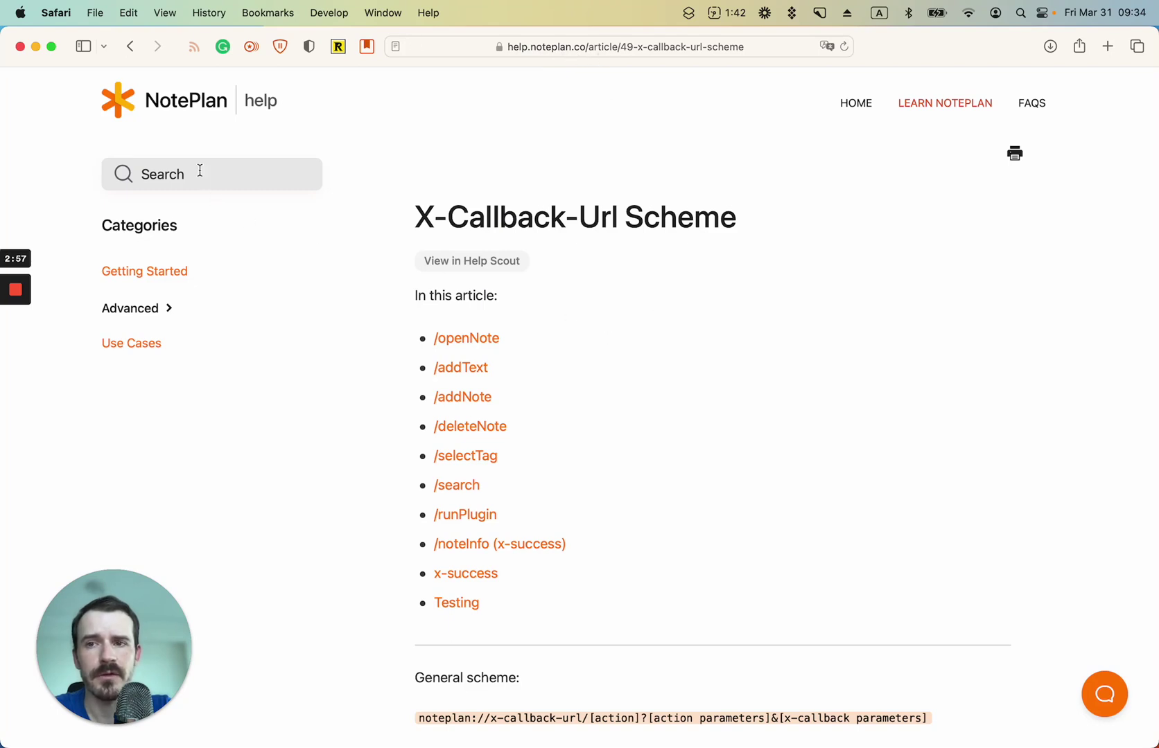
scroll(692, 379, down, 3)
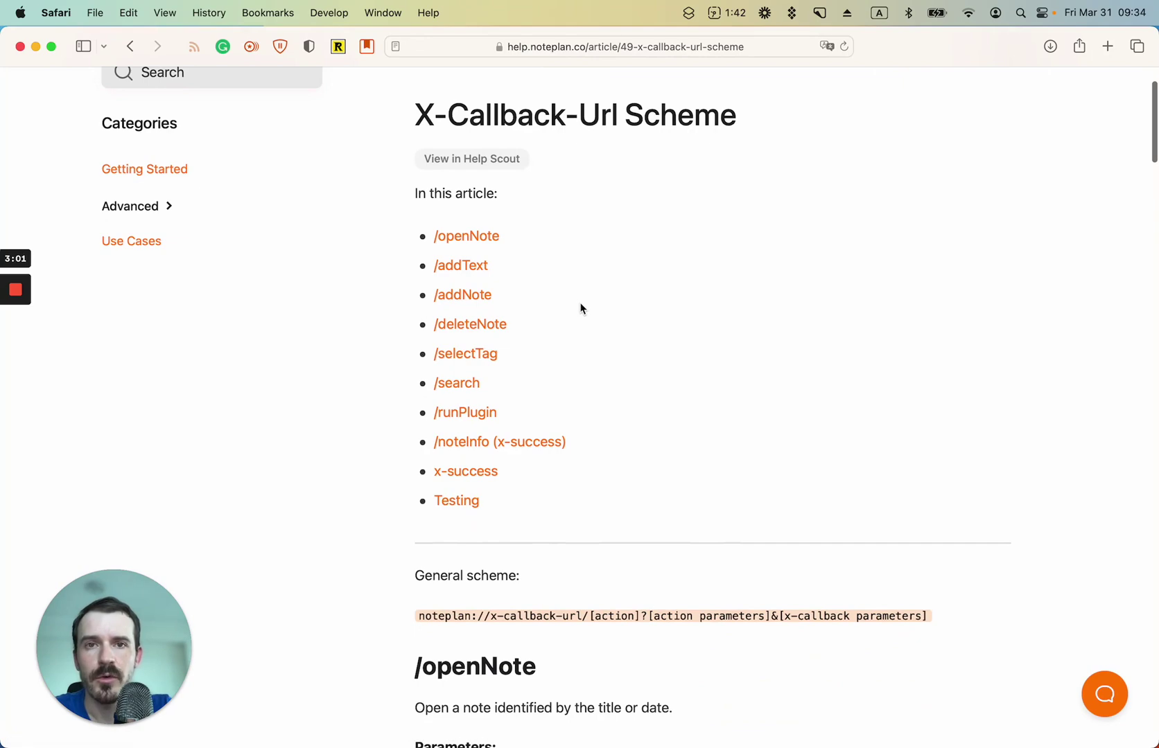
click(470, 272)
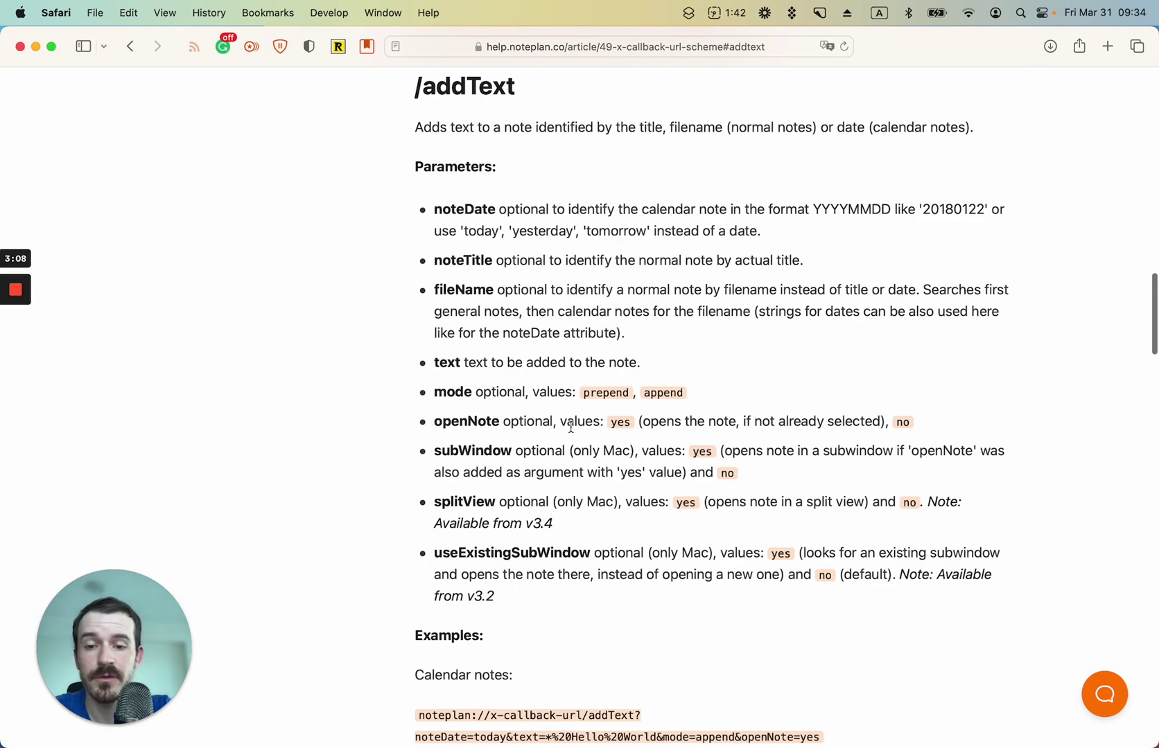
- Scroll to the /addText examples and mark the %20 in an example URL
scroll(569, 426, down, 5)
scroll(570, 427, down, 2)
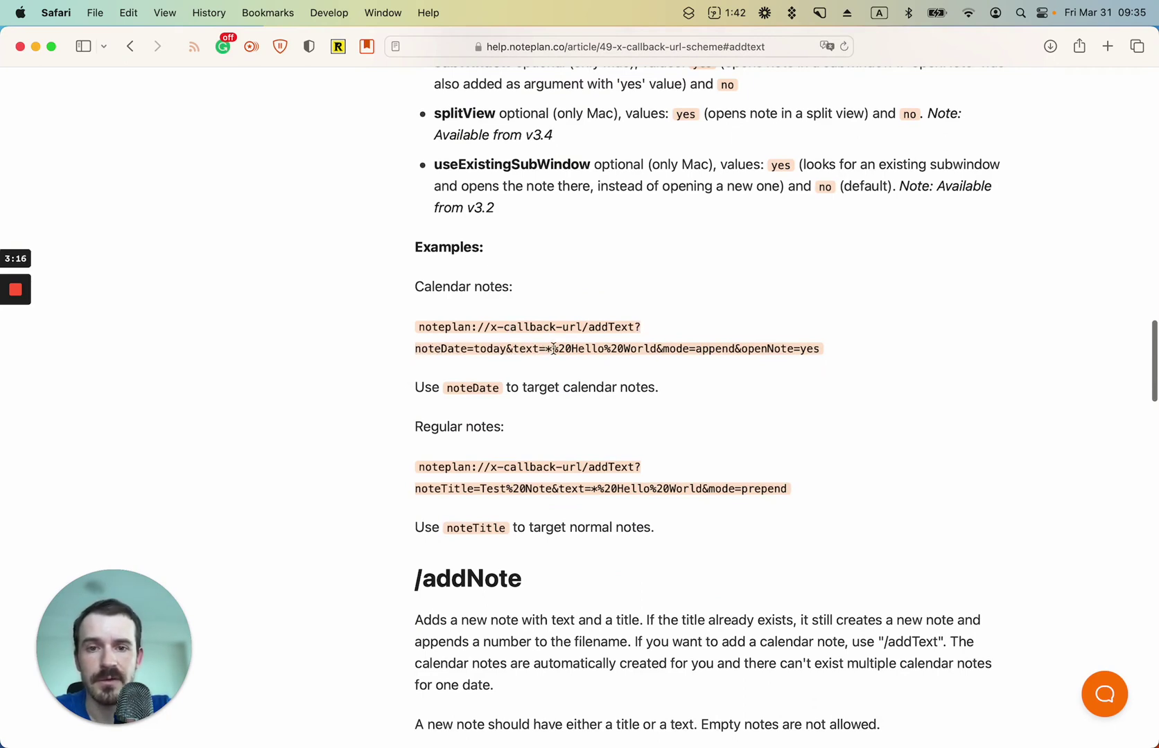
mouse_move(553, 350)
mouse_down()
mouse_move(572, 350)
mouse_move(553, 350)
mouse_up()
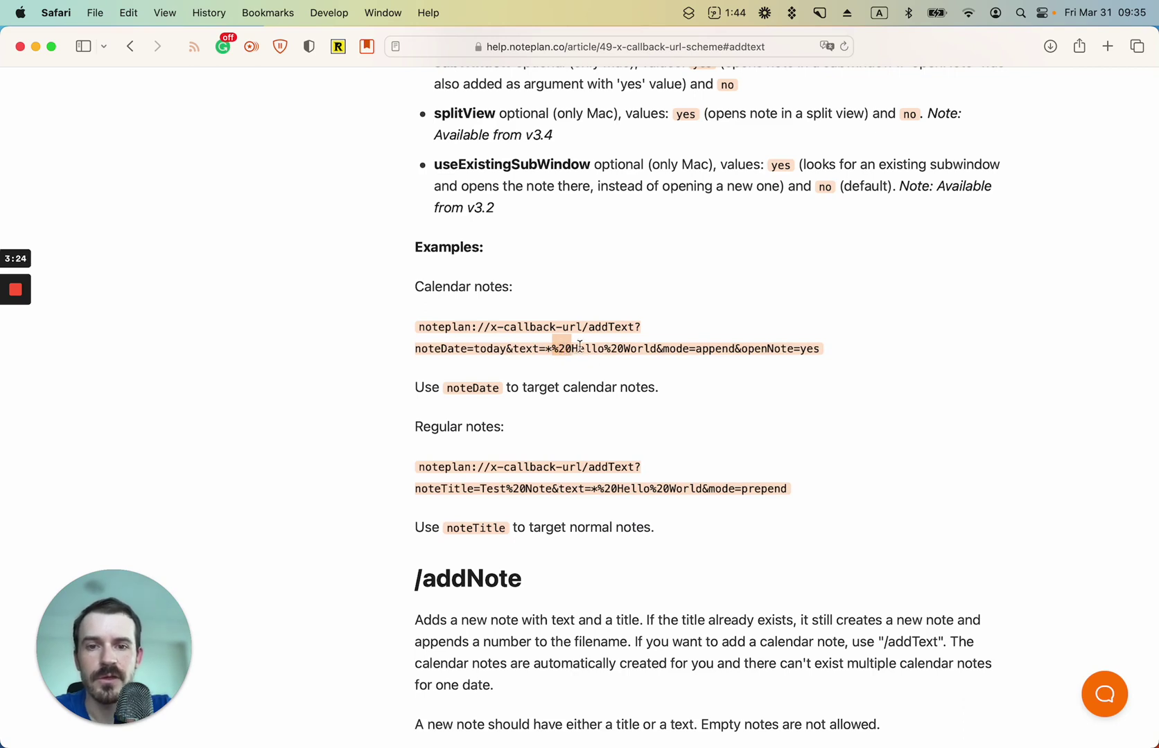
click(624, 369)
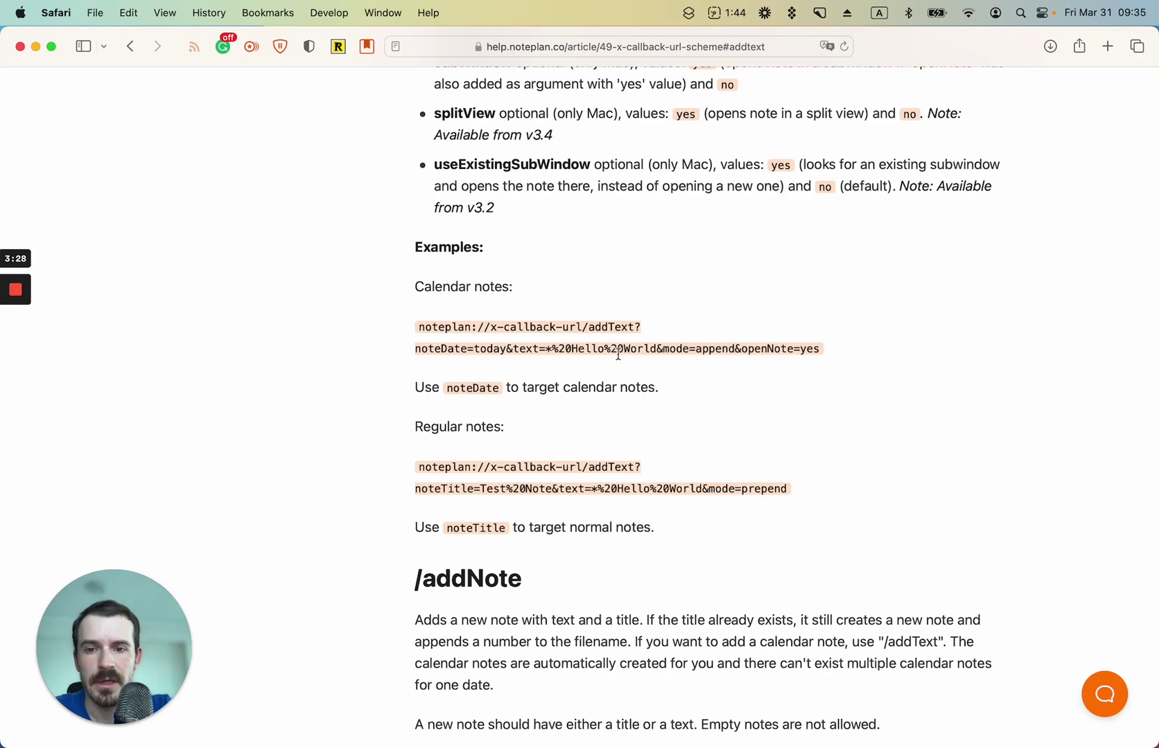
- Inspect the content variable's settings in the Shortcuts editor
key(ctrl+Left)
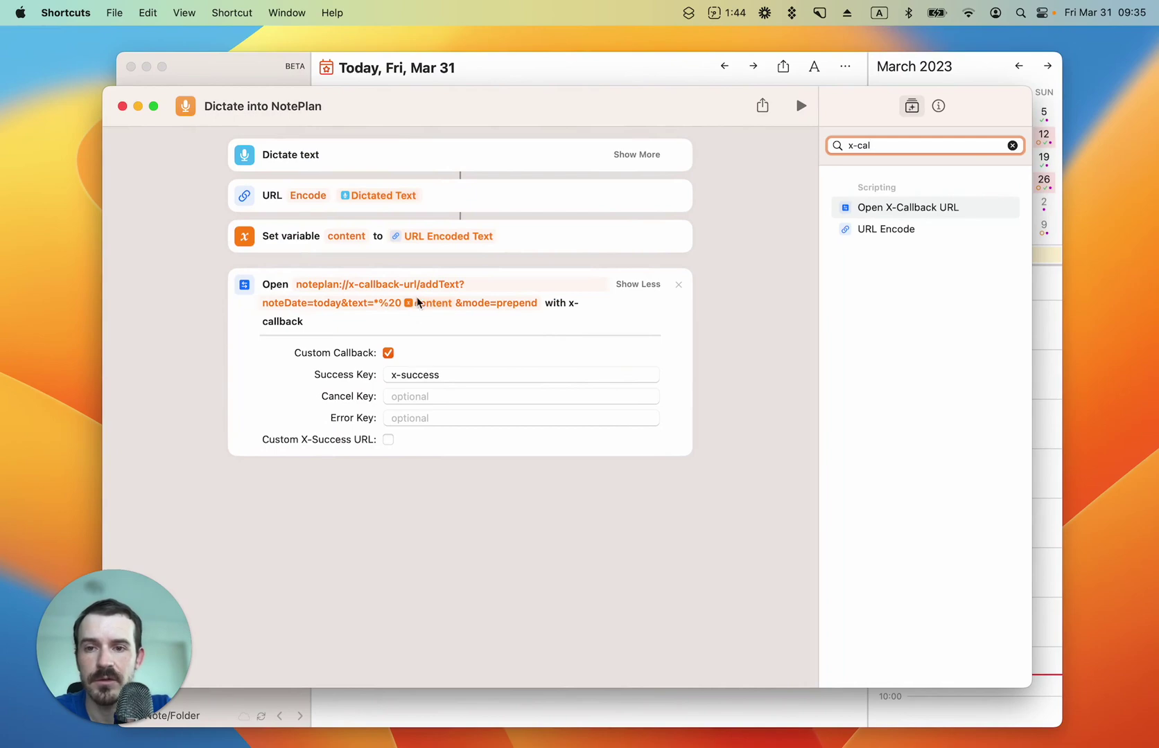
click(413, 306)
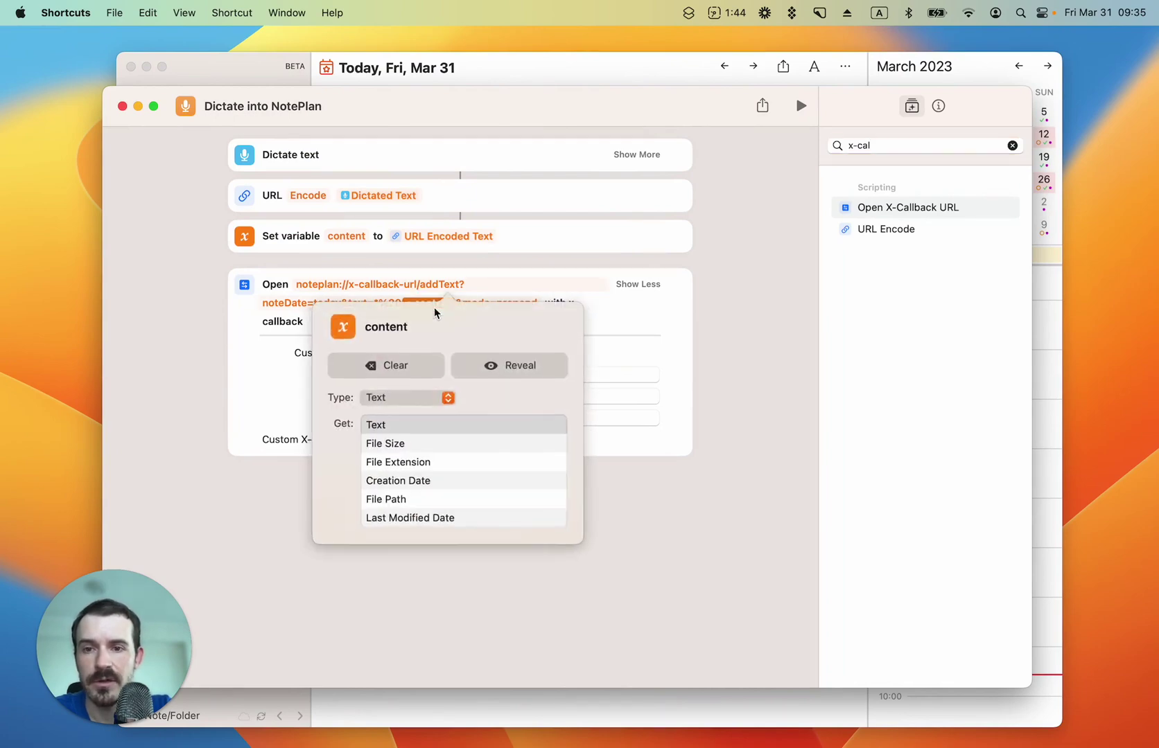
click(742, 477)
- Select the calendar-note example URL, review the addText parameters, then return to Shortcuts
key(ctrl+Right)
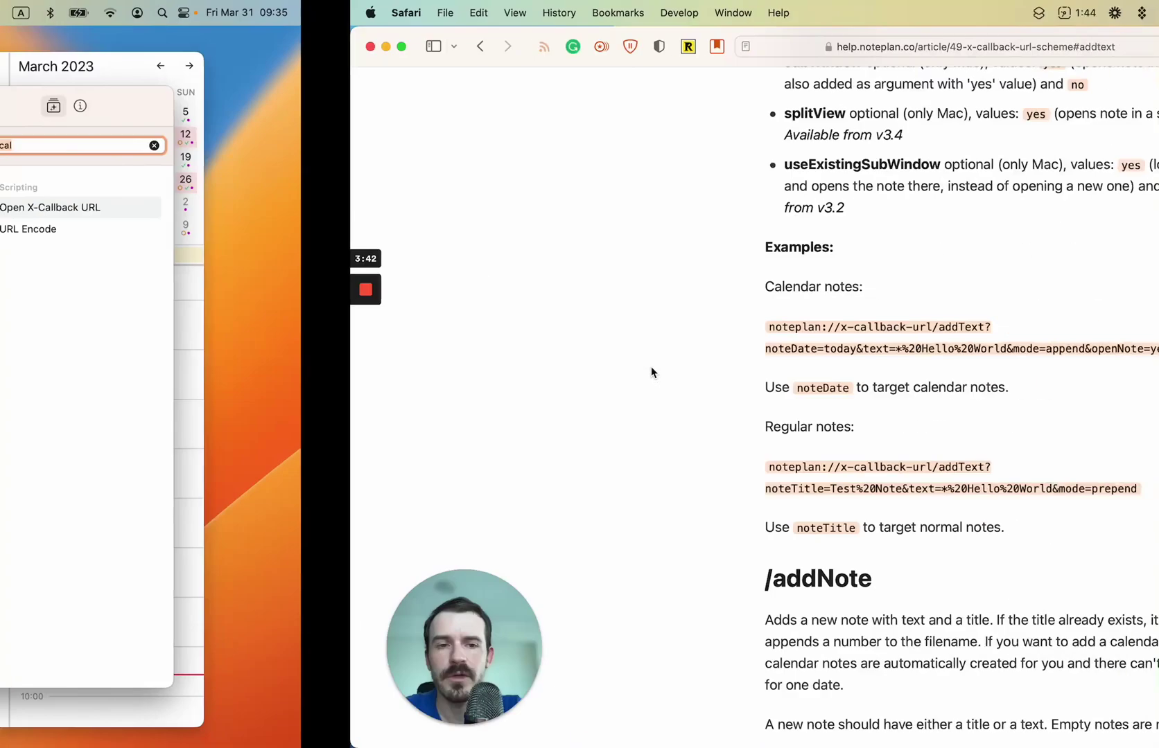
drag(818, 352, 382, 317)
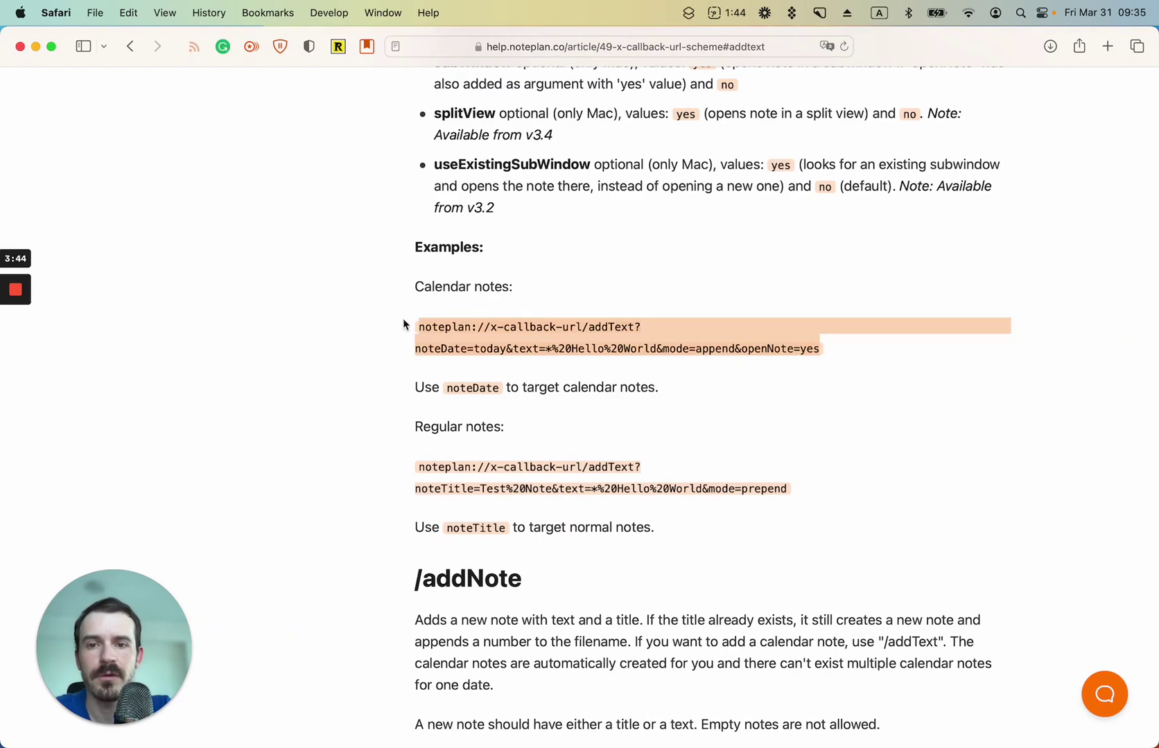
scroll(633, 259, up, 5)
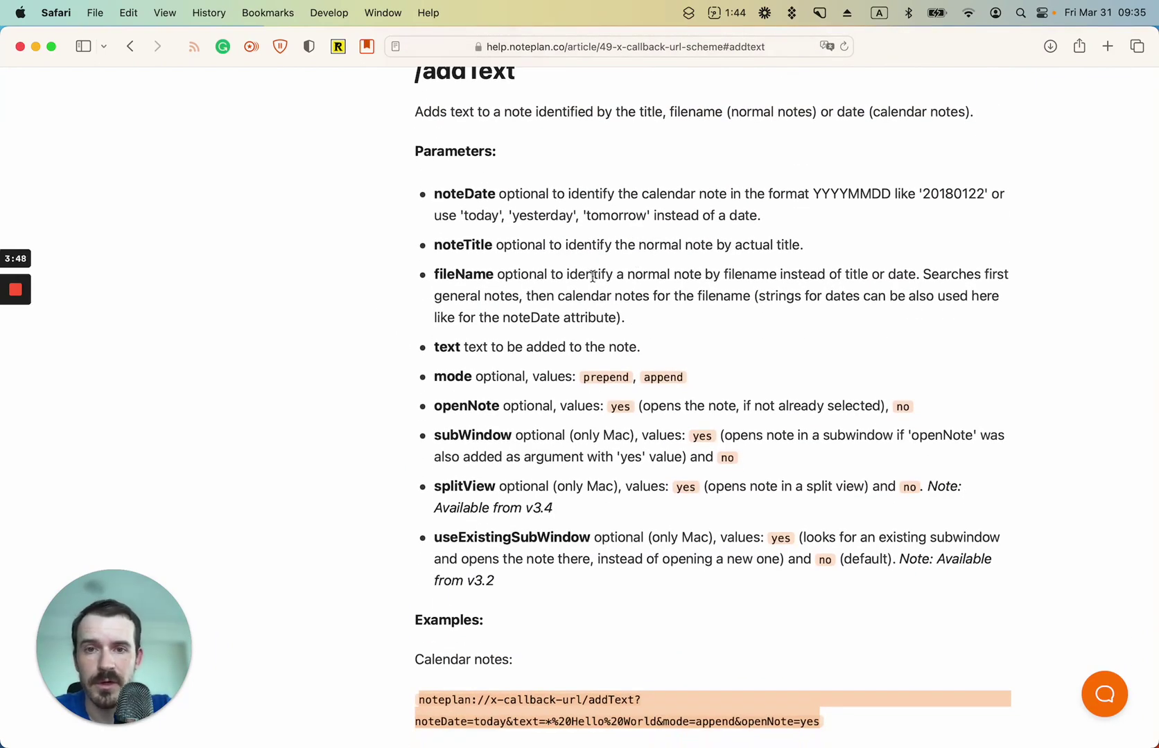
scroll(601, 344, down, 2)
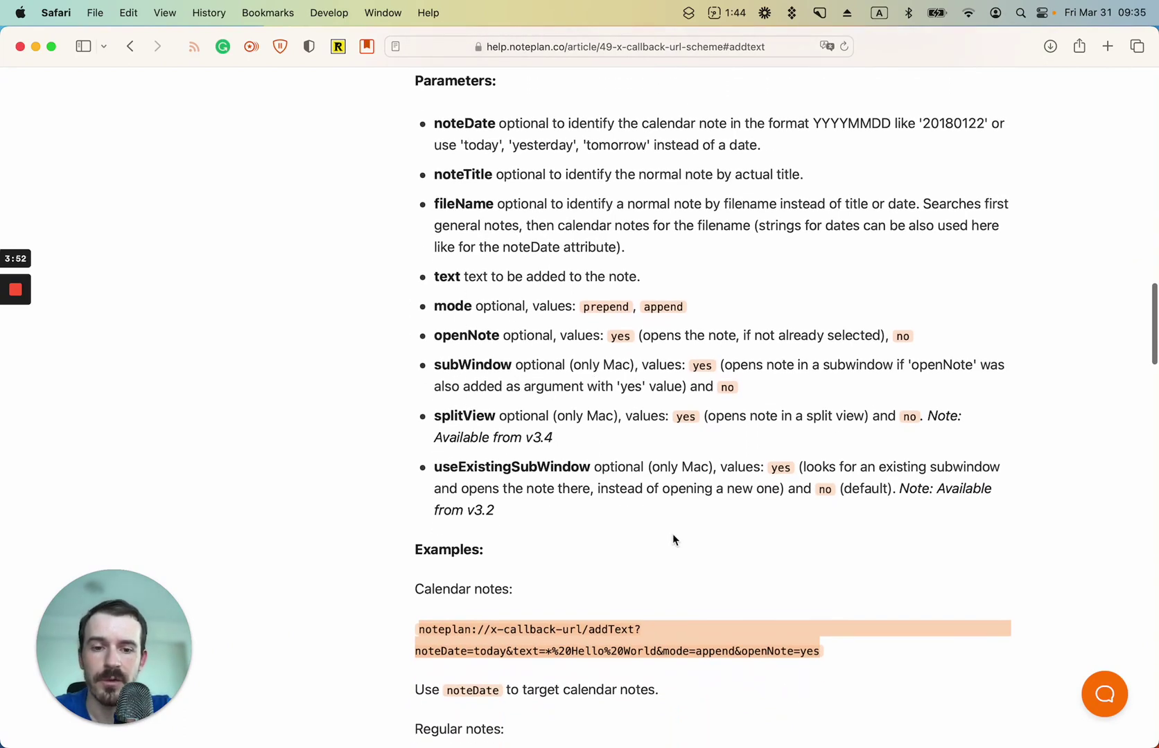
key(ctrl+Left)
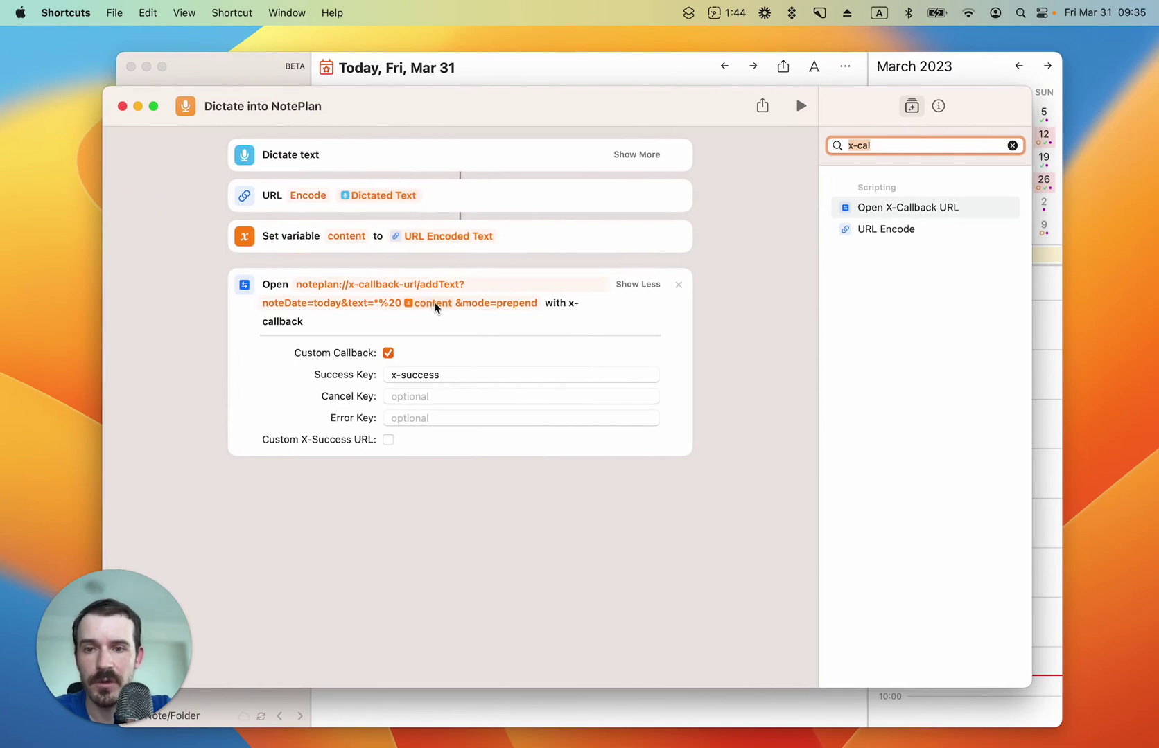
- Swap the old Open step for a new Open X-Callback URL action with an empty URL
click(679, 285)
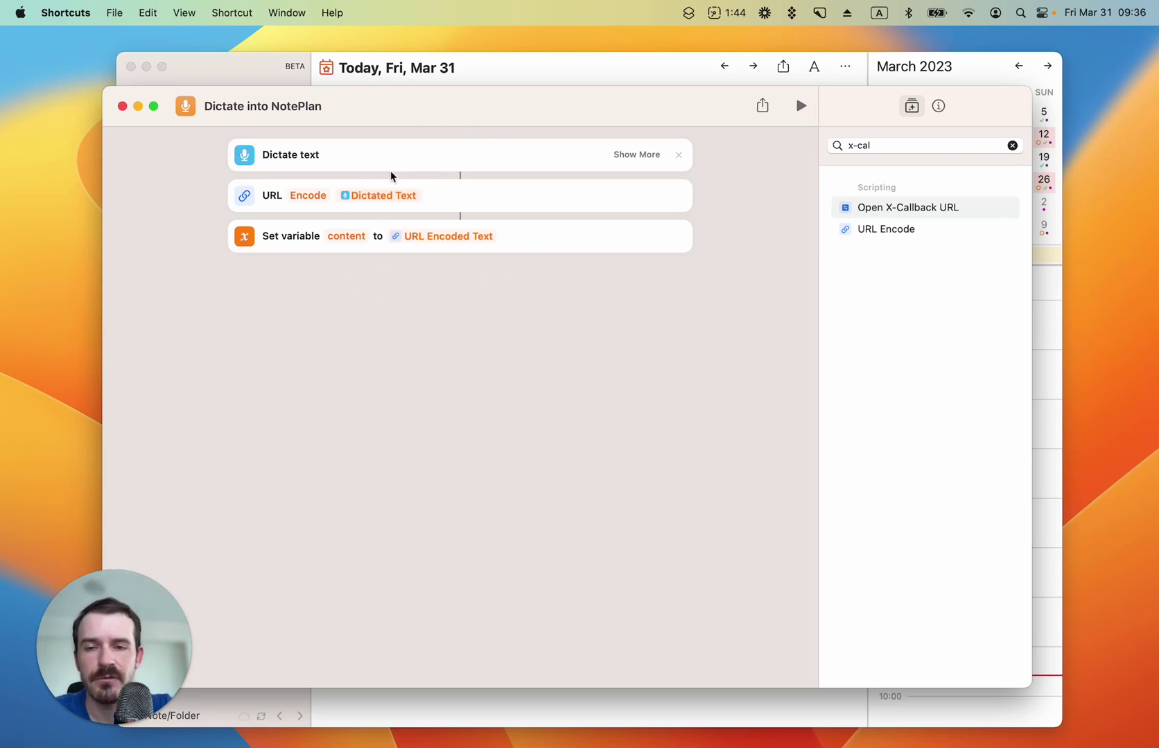
drag(880, 207, 479, 309)
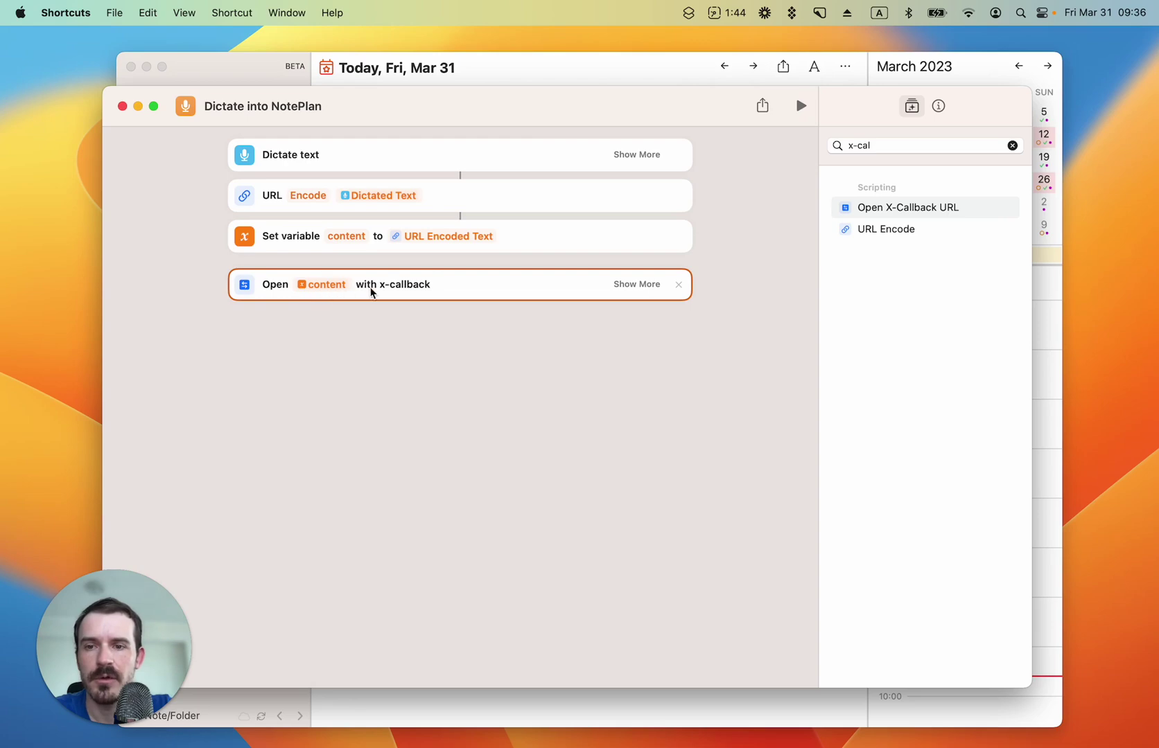
click(335, 285)
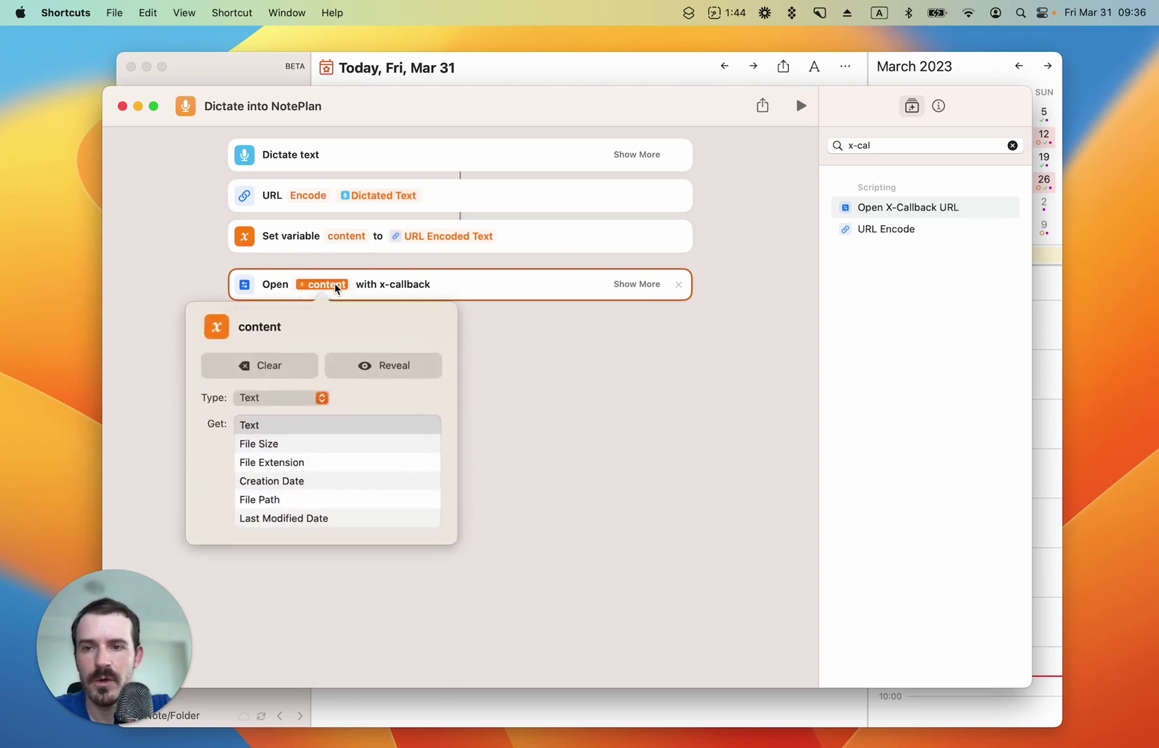
click(281, 362)
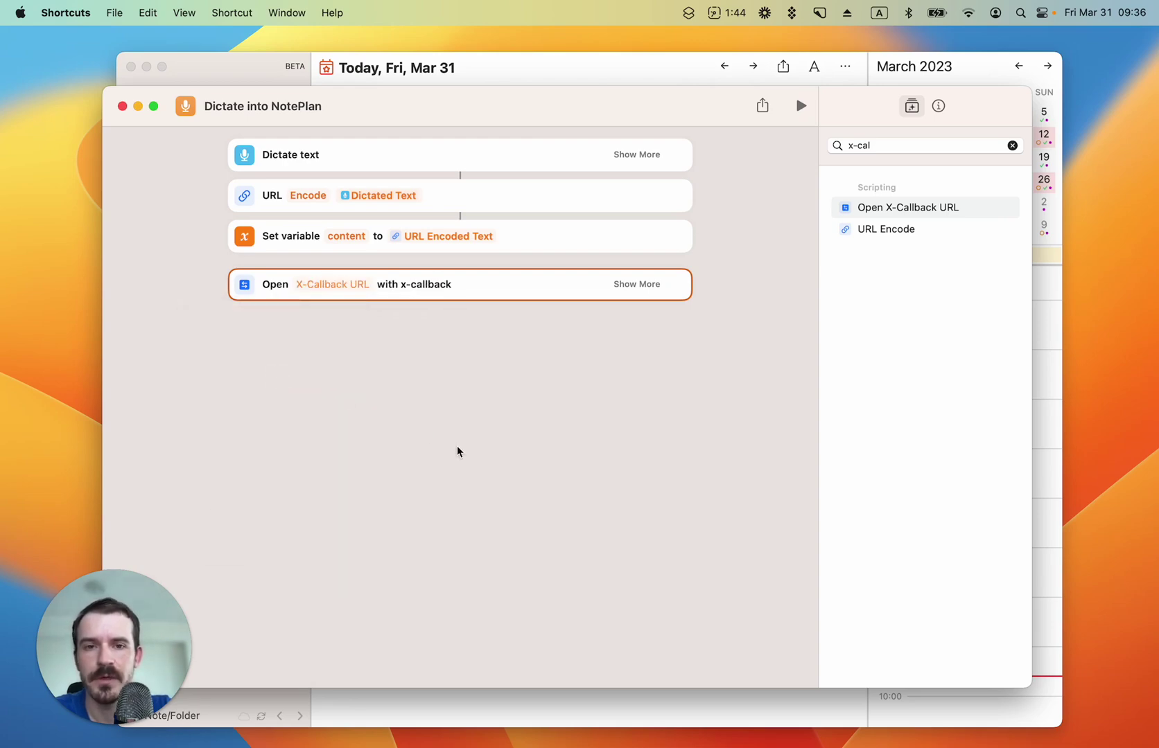
- Select the full calendar-notes example URL on NotePlan's help page
key(super+Tab)
scroll(646, 392, down, 3)
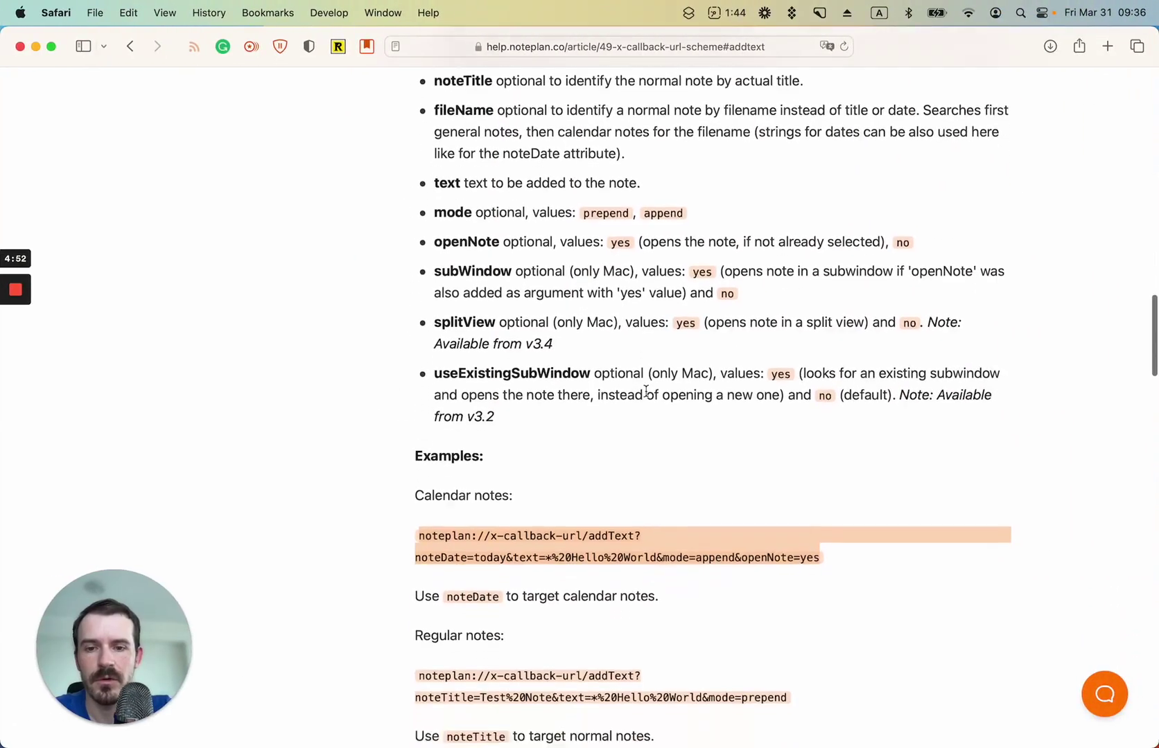
scroll(646, 392, down, 2)
click(797, 478)
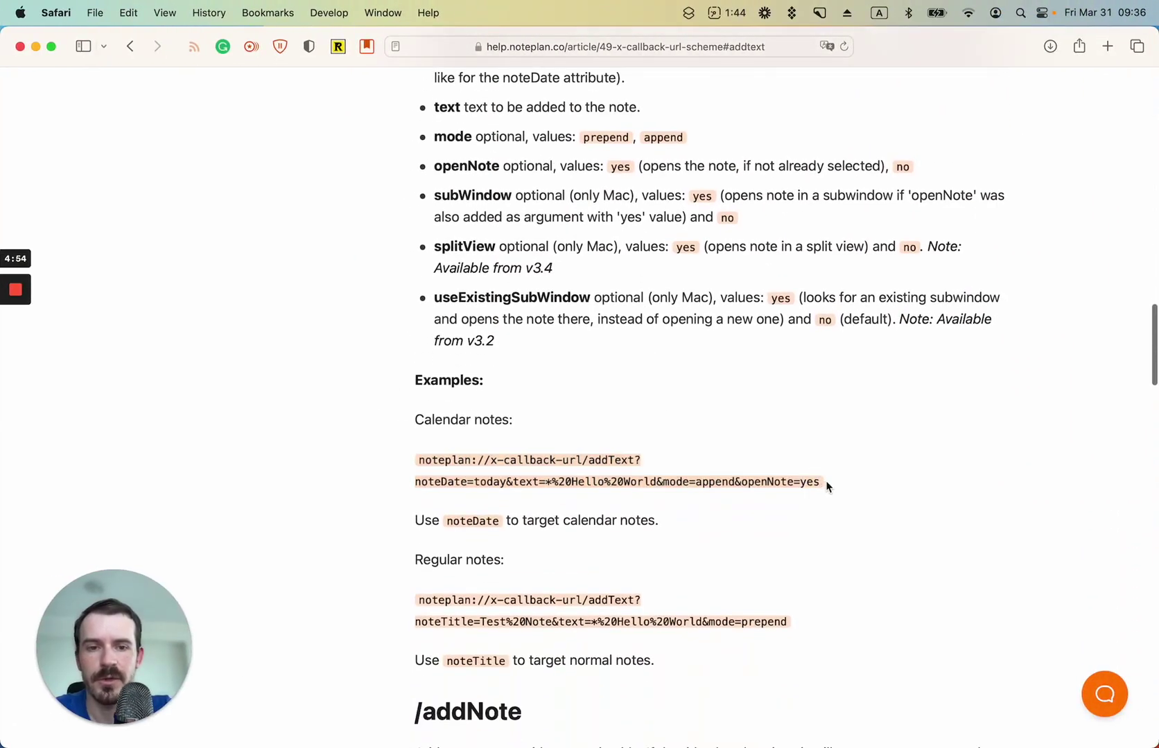
drag(822, 483, 406, 463)
key(super+c)
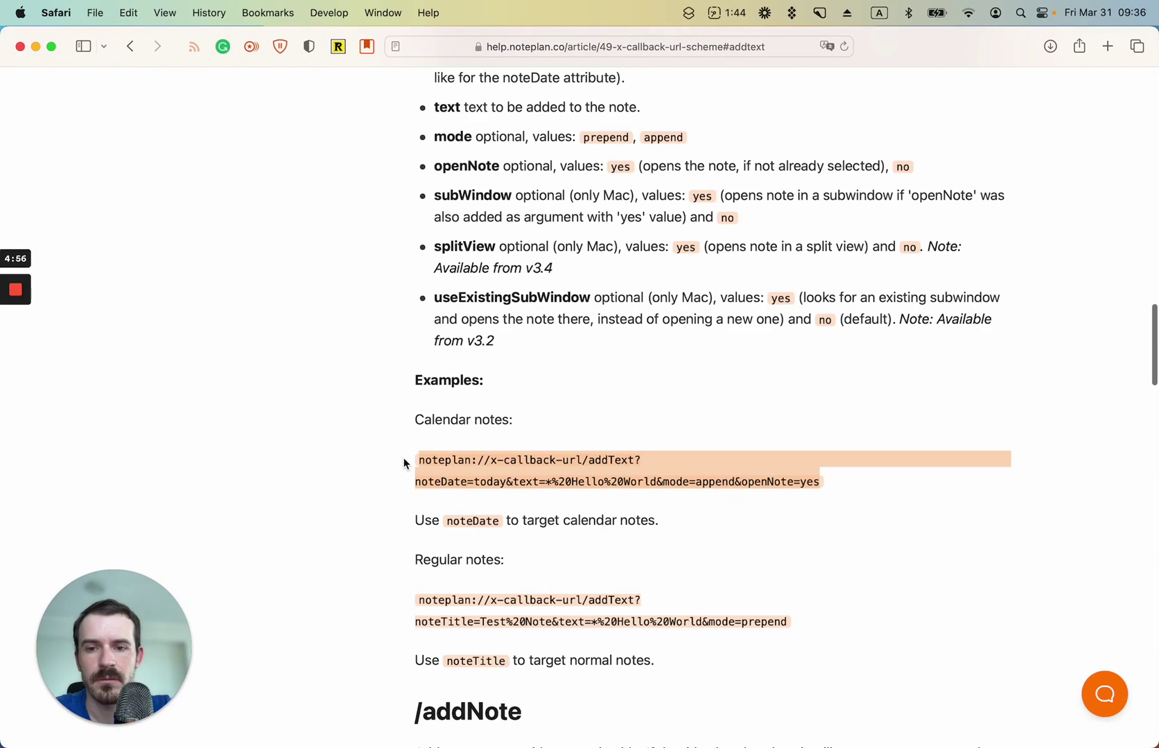
key(super+Tab)
- Paste the addText example URL and replace Hello%20World with 'content'
click(342, 283)
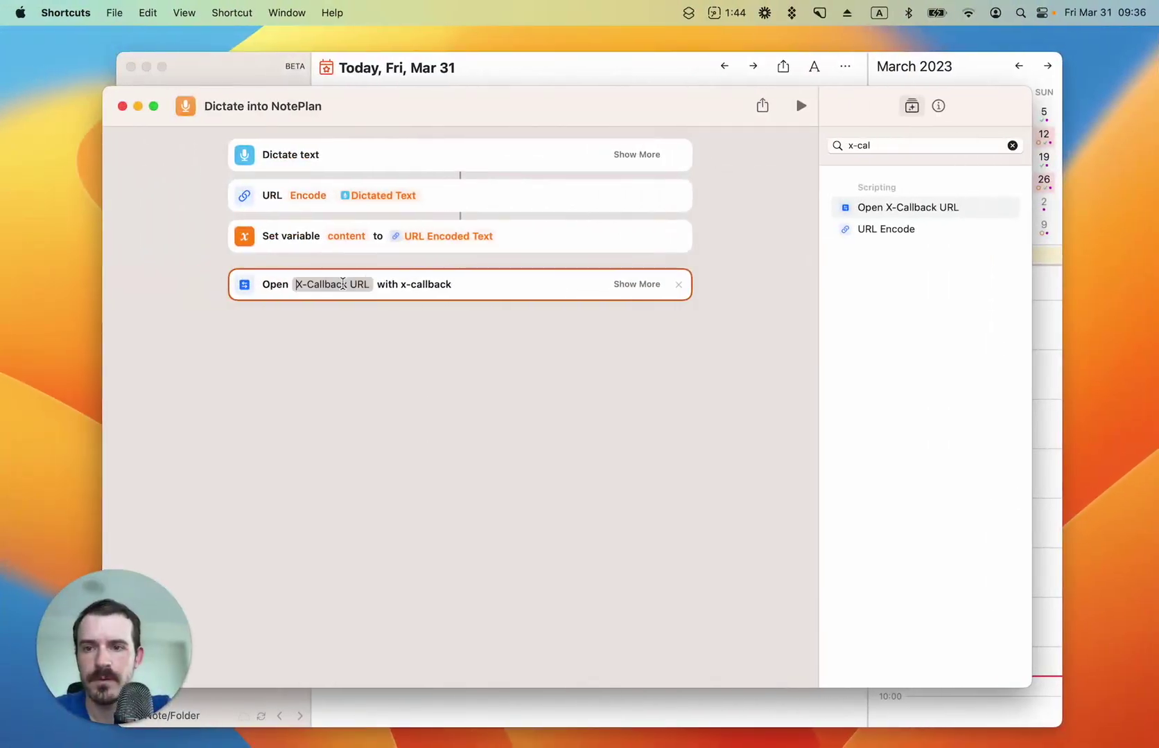
key(super+v)
click(402, 304)
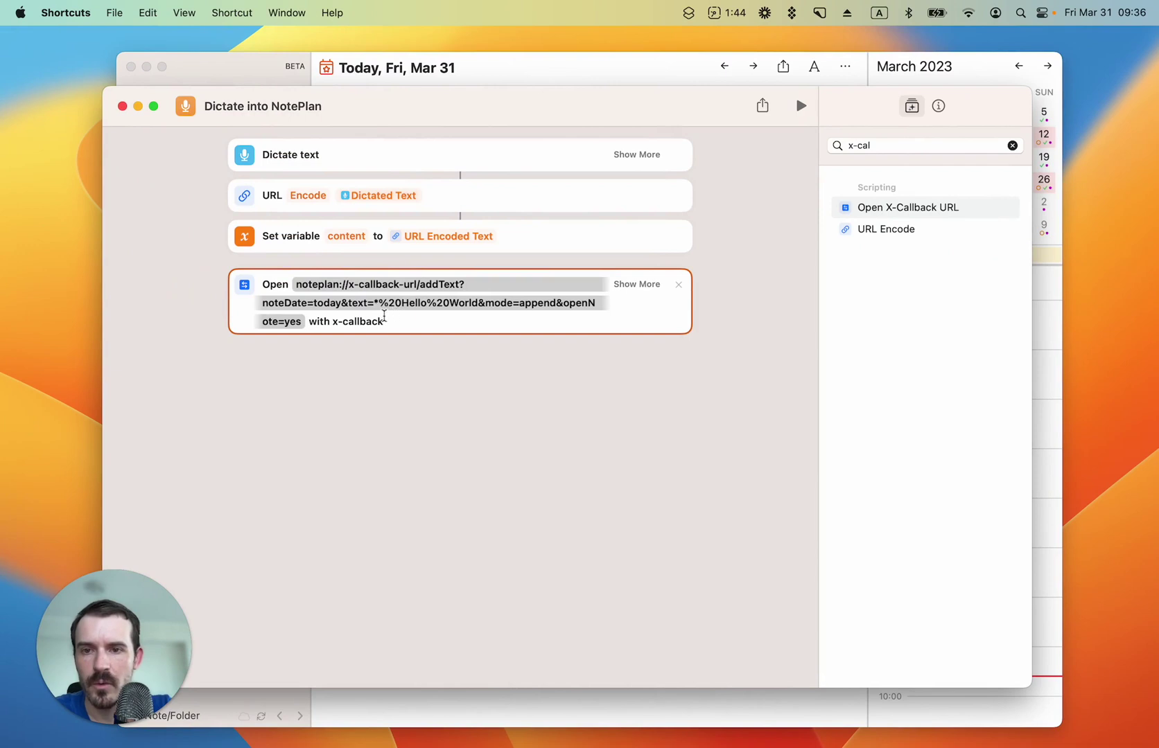
drag(402, 303, 481, 302)
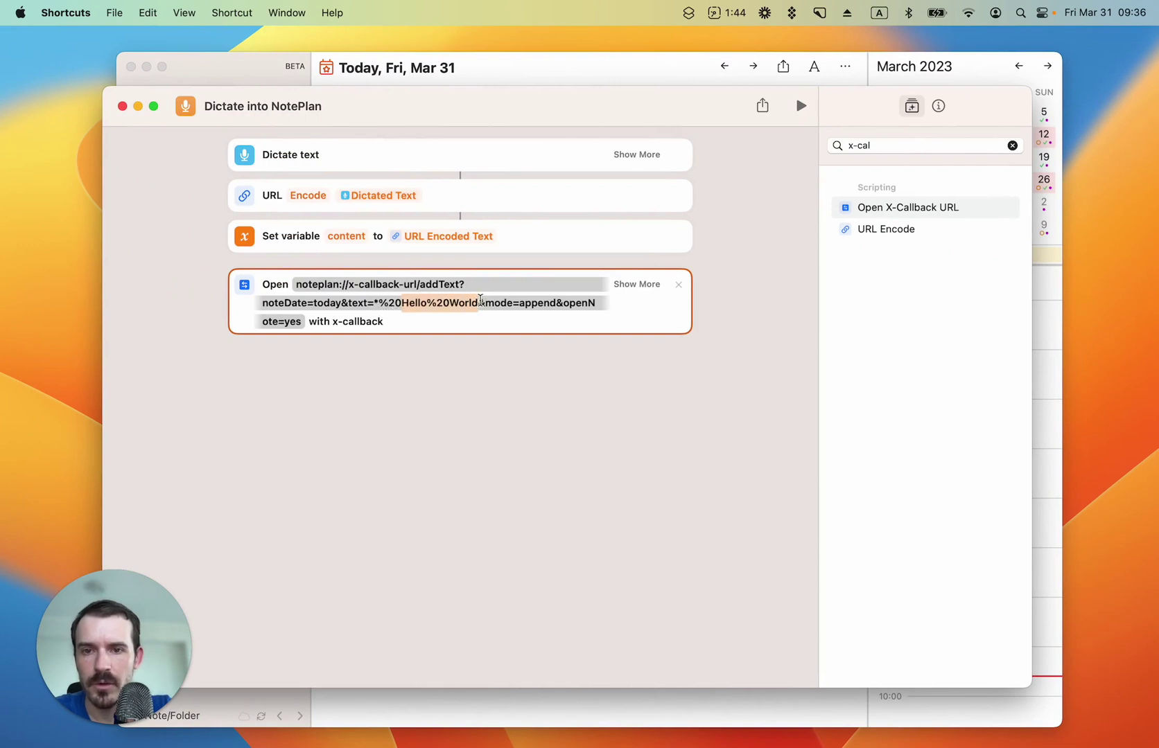
key(BackSpace)
text(content)
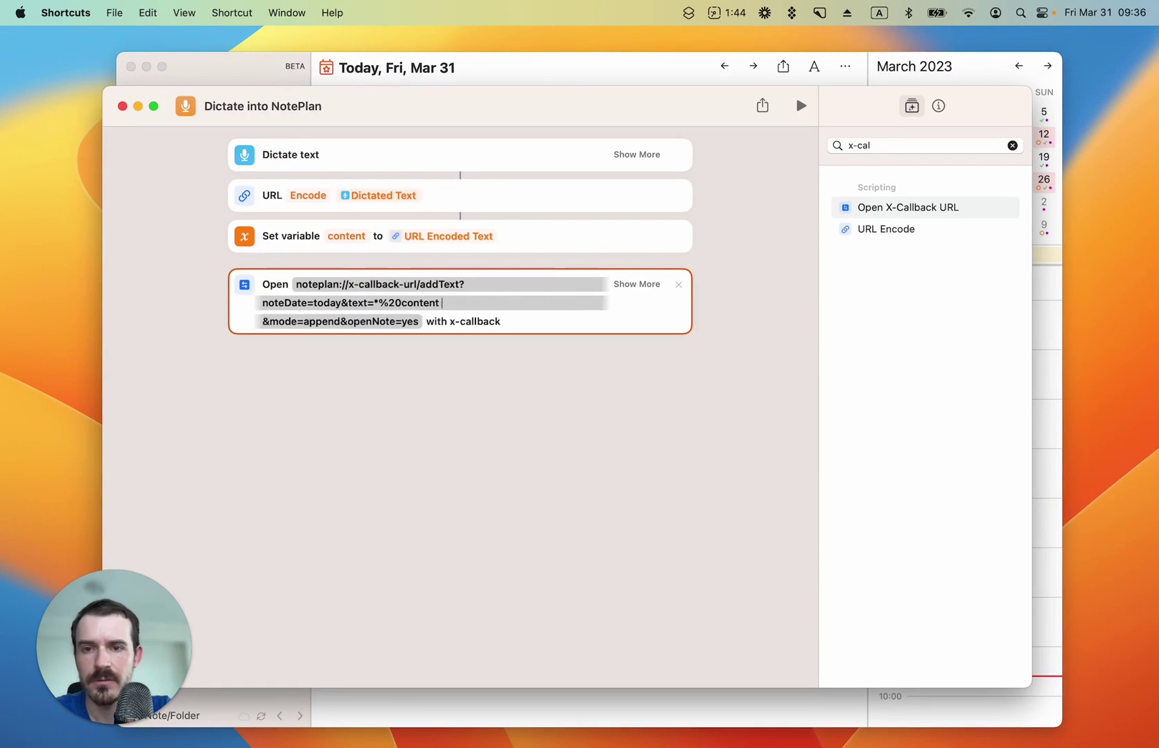
click(449, 359)
- Turn 'content' into the content variable and remove the space before it
click(435, 303)
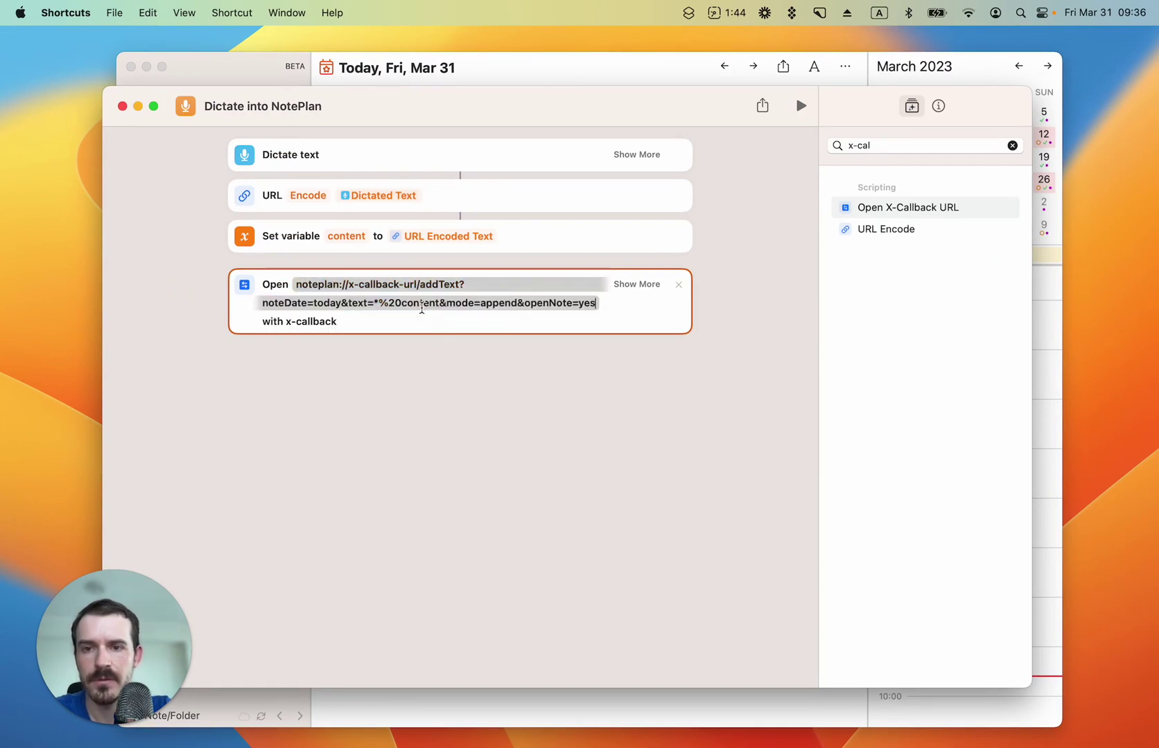
drag(435, 302, 408, 303)
key(BackSpace)
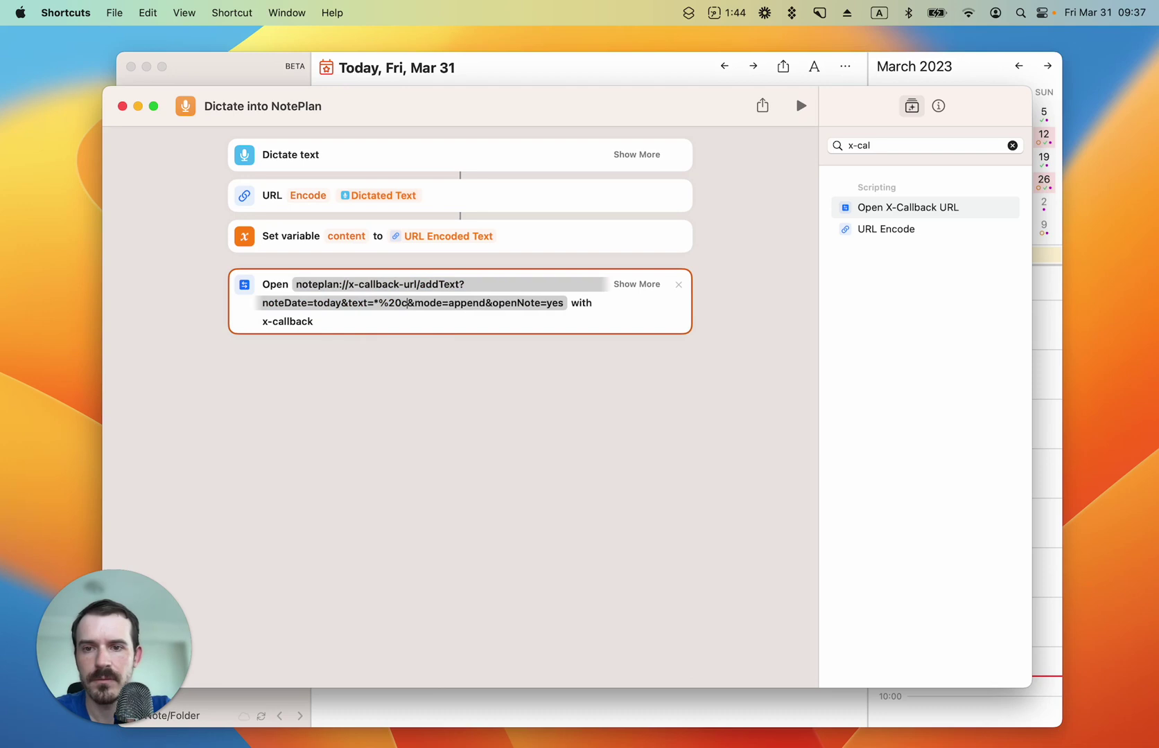
key(BackSpace)
text(content)
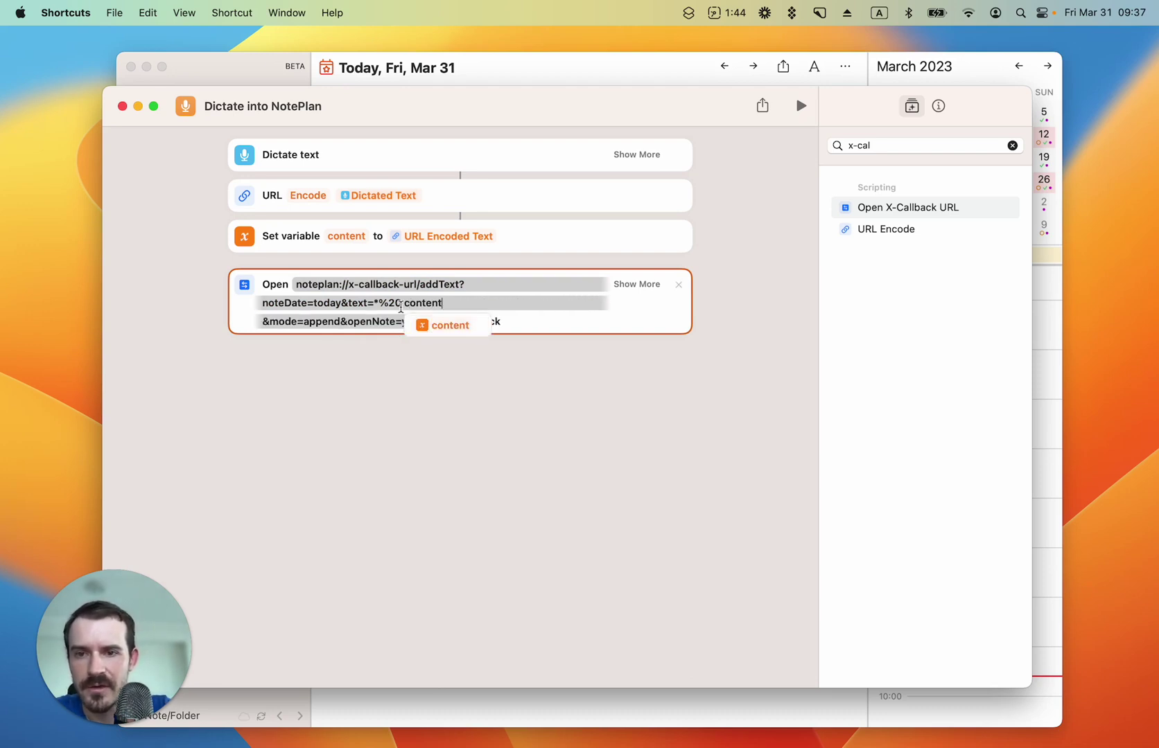
click(446, 326)
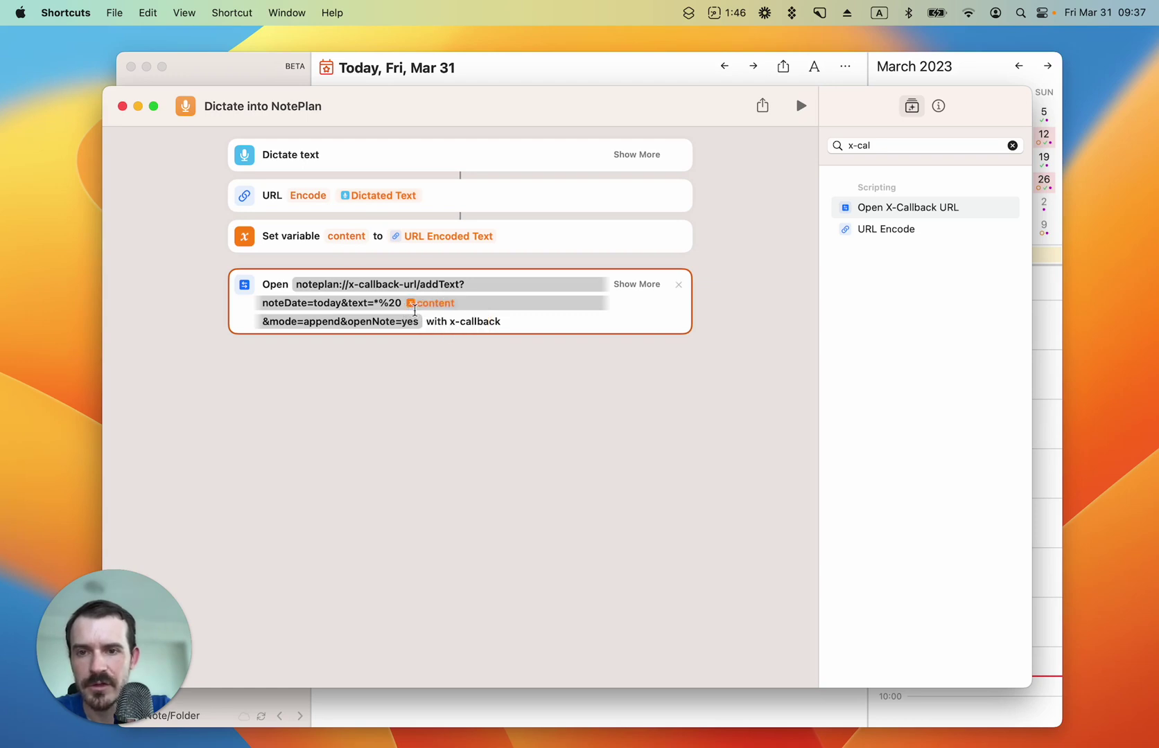
key(BackSpace)
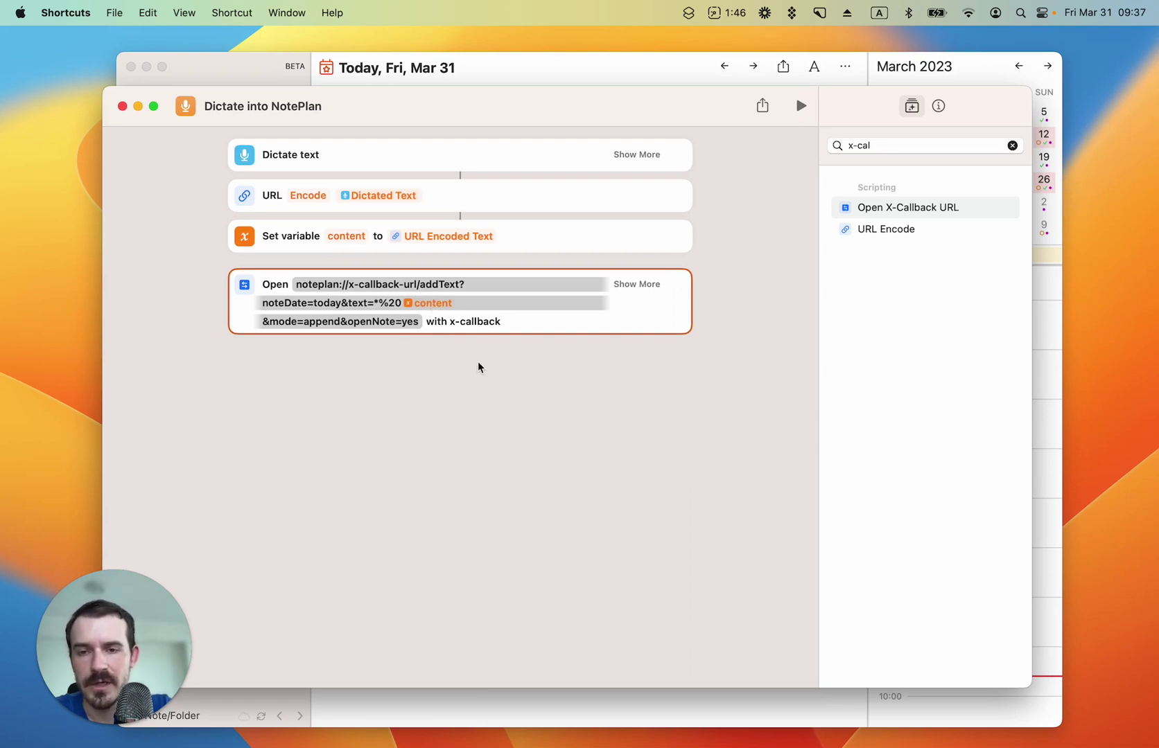
- Change the URL's mode parameter from append to prepend
key(Delete)
key(super+z)
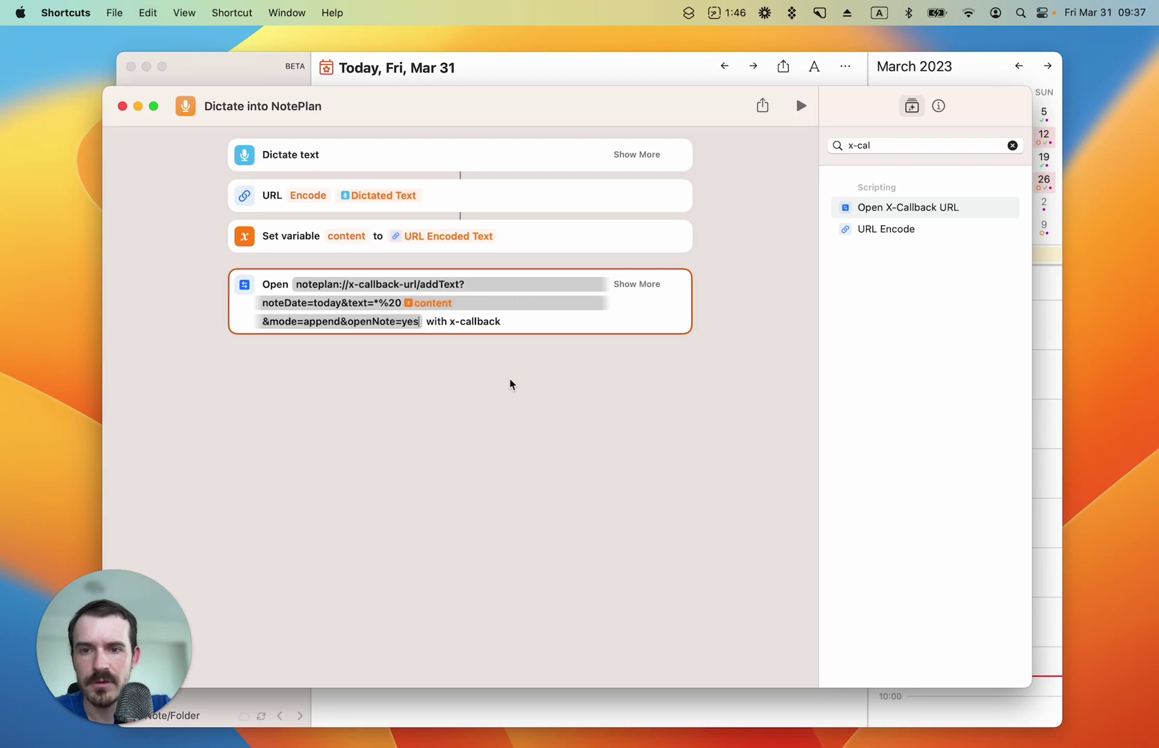
double_click(312, 321)
text(prepend)
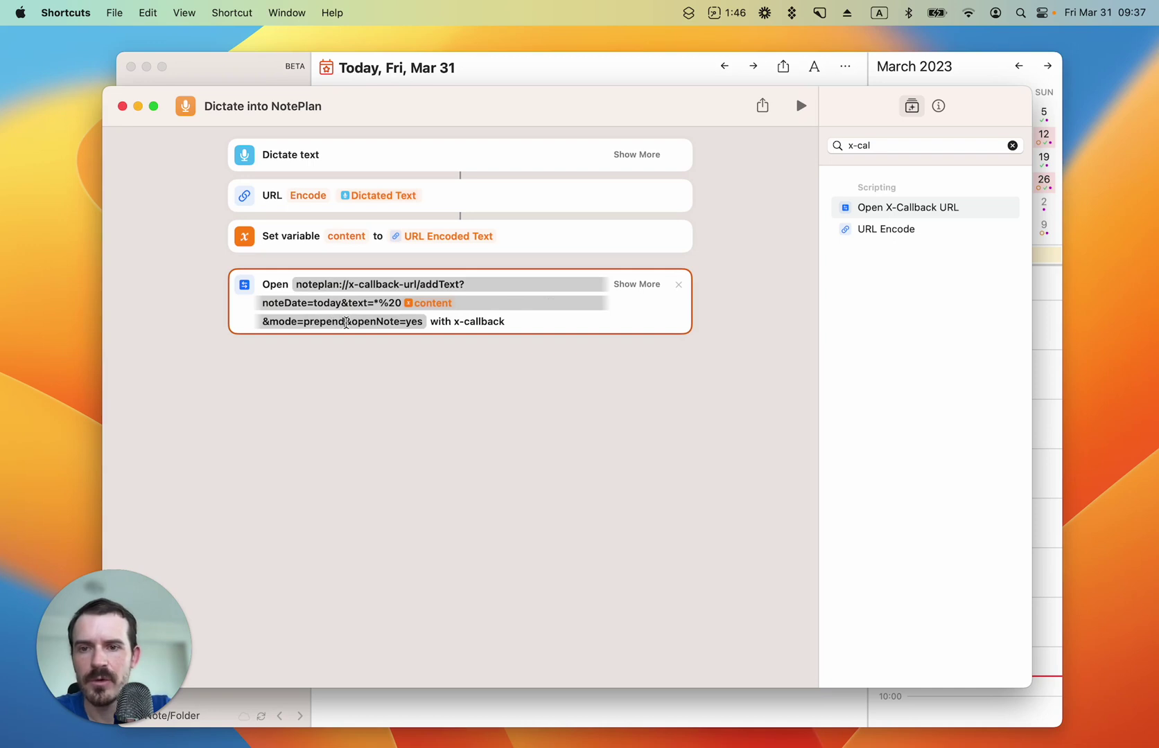
- Remove &openNote=yes and the stray space after the content token from the URL
drag(346, 322, 423, 322)
key(BackSpace)
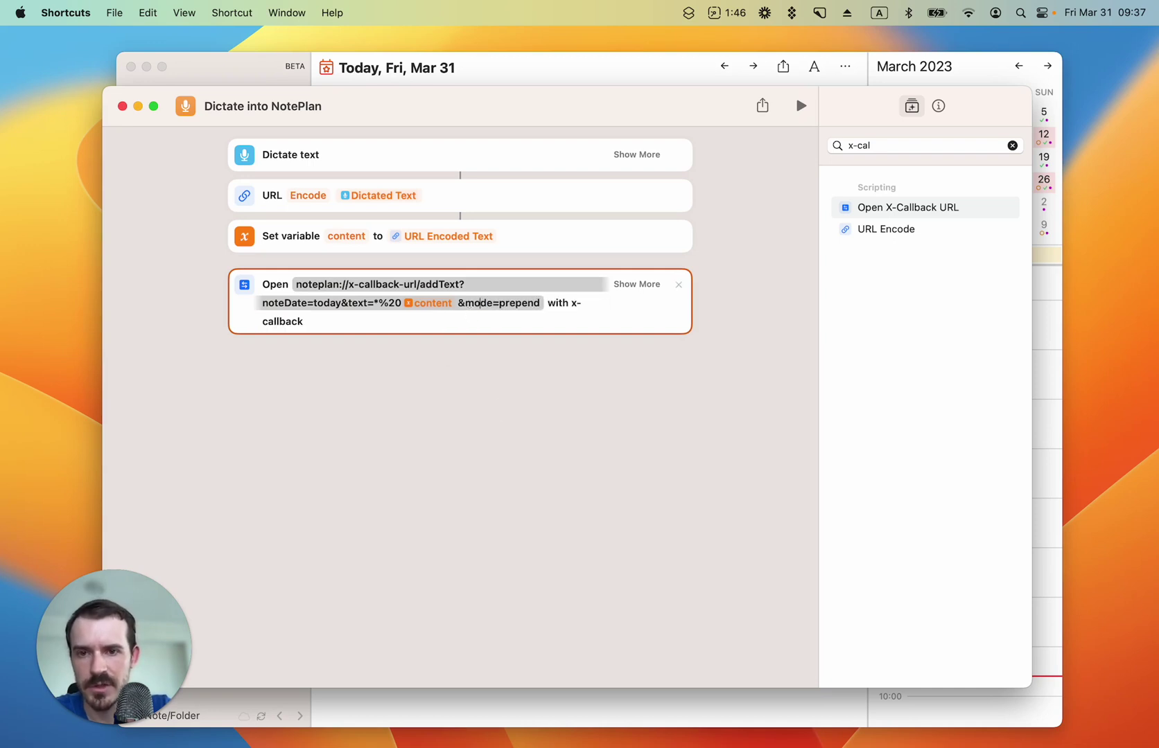
key(Left)
key(Left)
key(Left)
key(BackSpace)
click(495, 370)
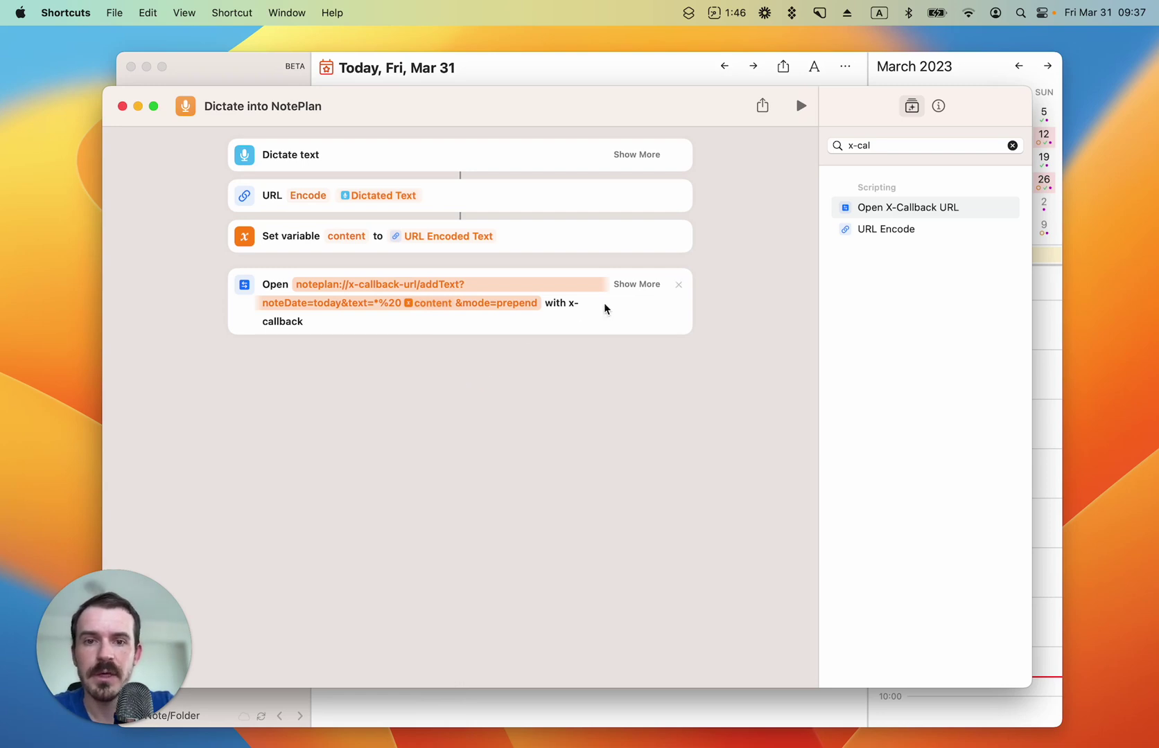
- Test-run the shortcut and confirm 'Buy new shoes' appears above 'Remember the milk' in NotePlan
click(636, 285)
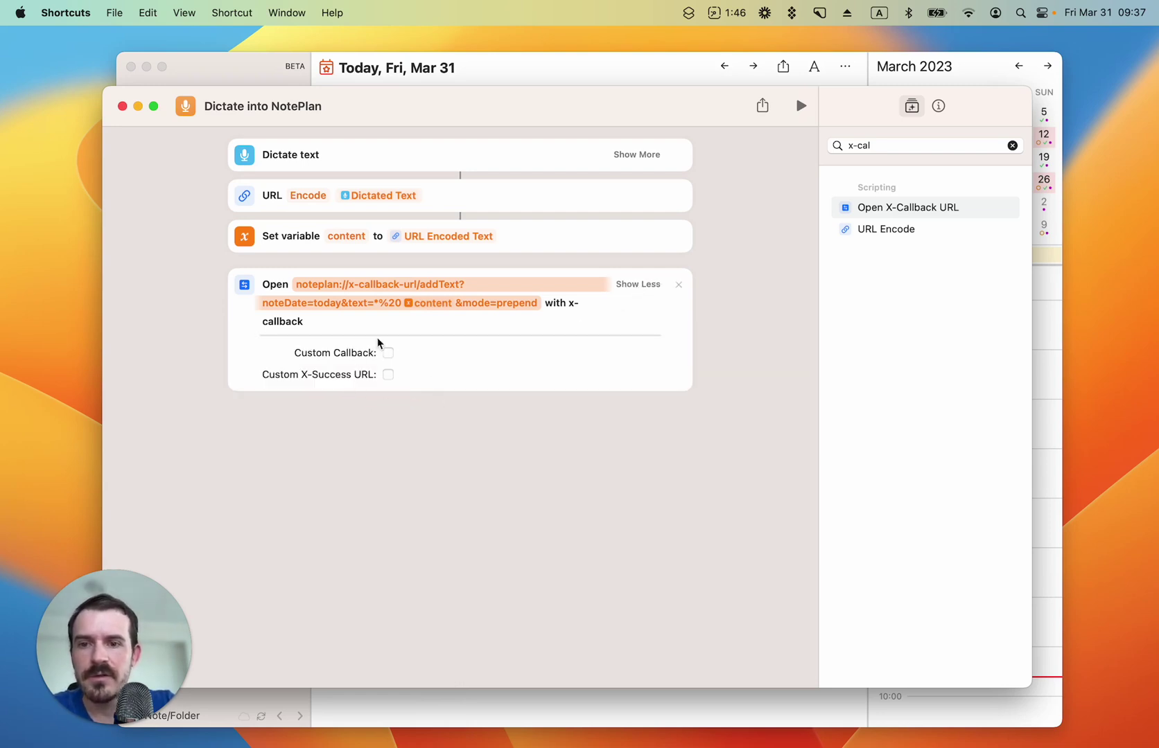
click(650, 285)
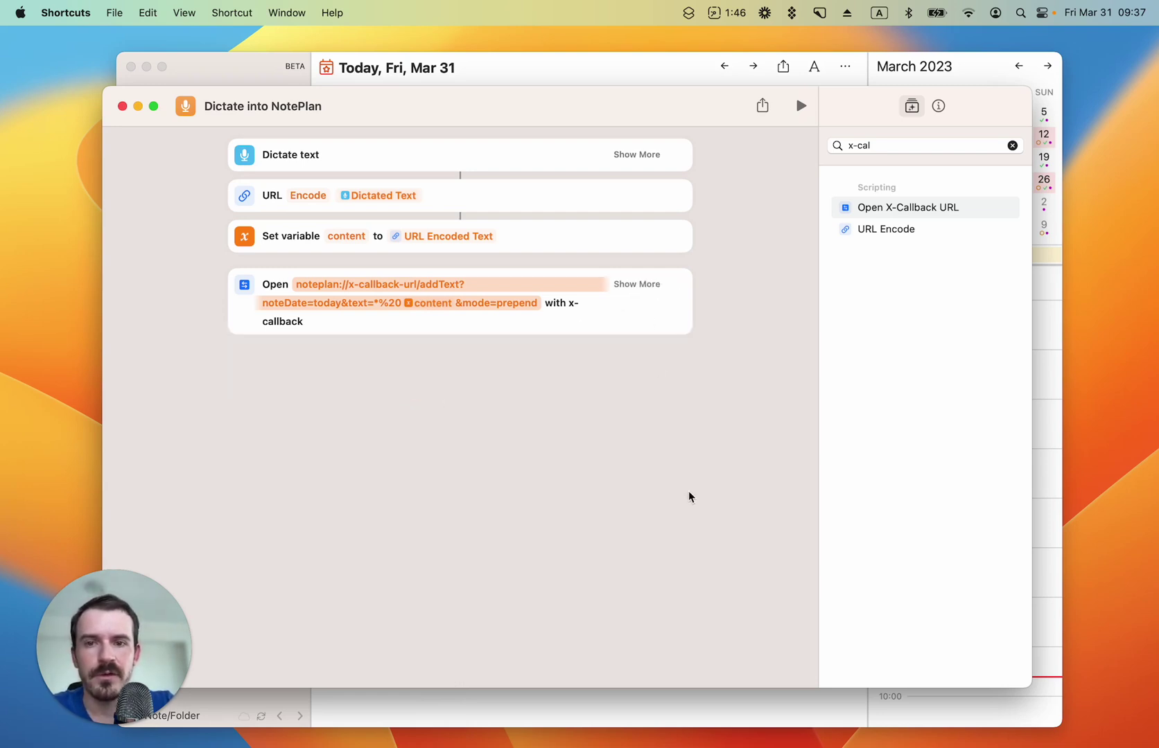
click(799, 110)
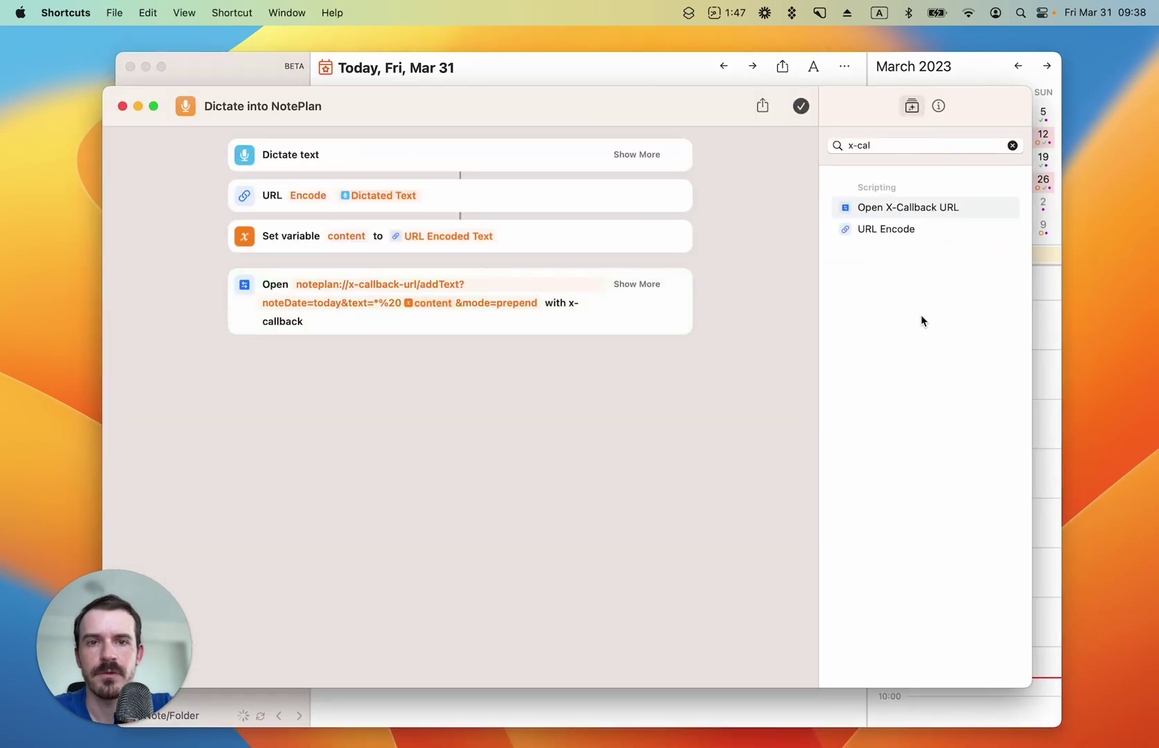
click(594, 66)
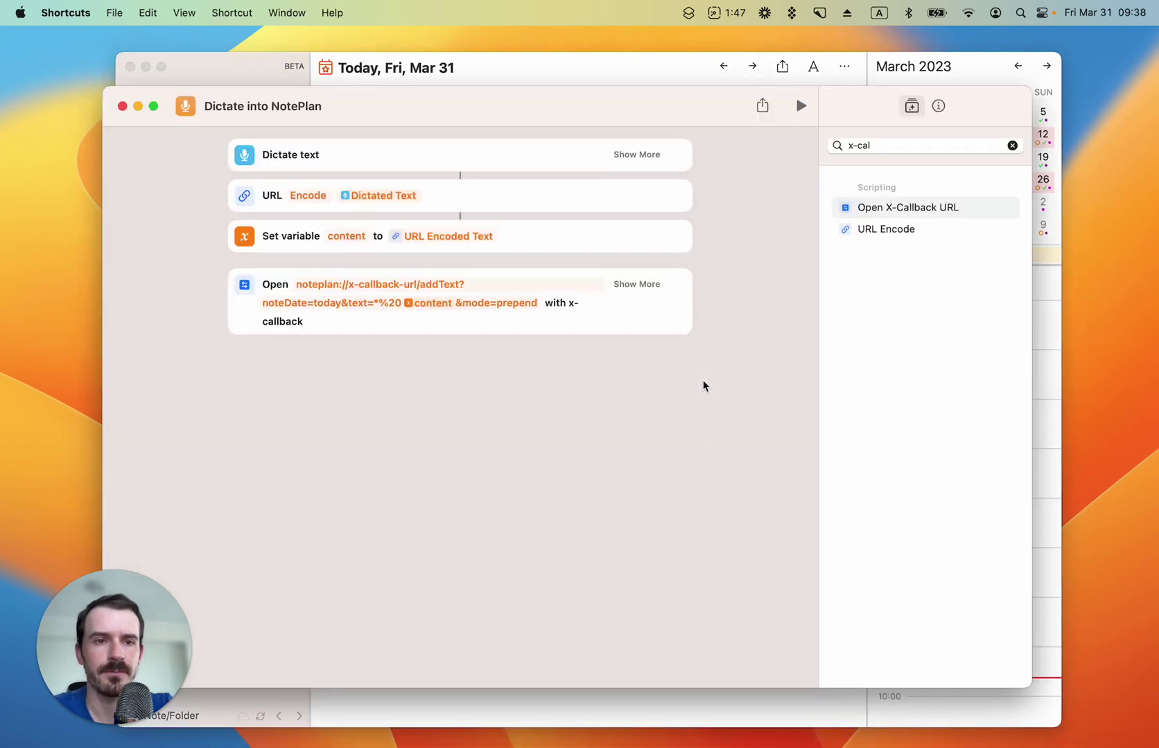
key(super+Tab)
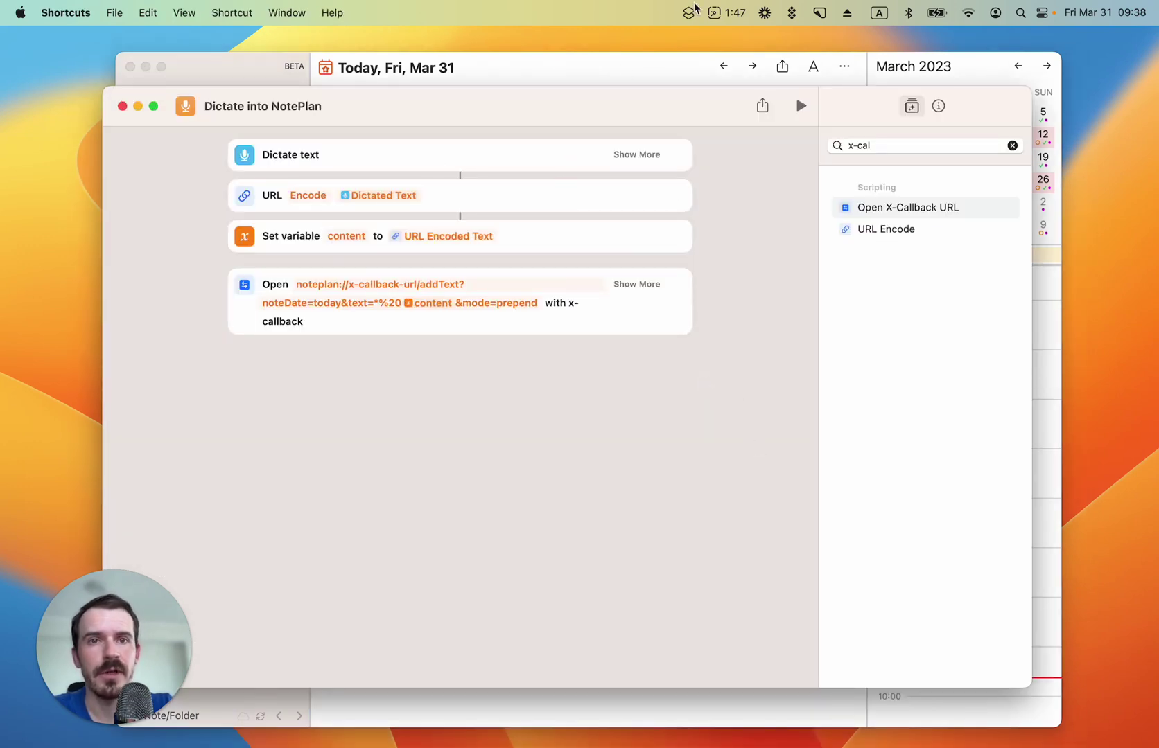
- Show the Details settings for Dictate into NotePlan, with Pin in Menu Bar enabled
click(939, 108)
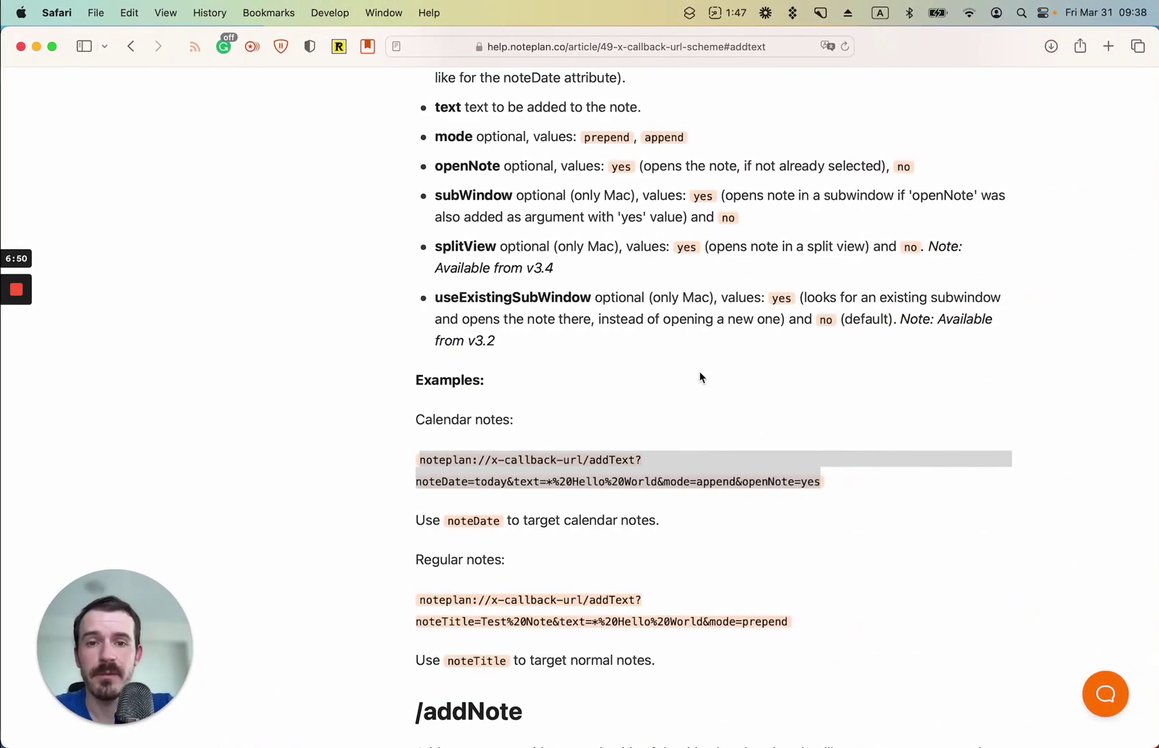
scroll(698, 371, up, 10)
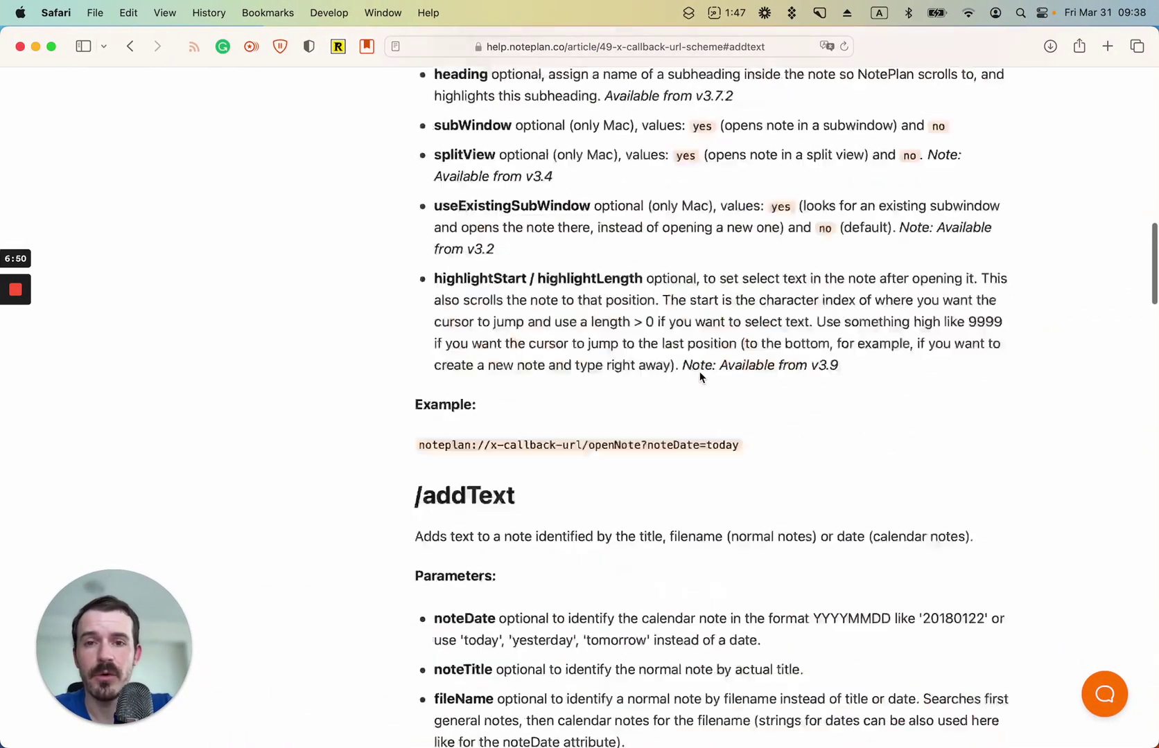
scroll(698, 372, up, 15)
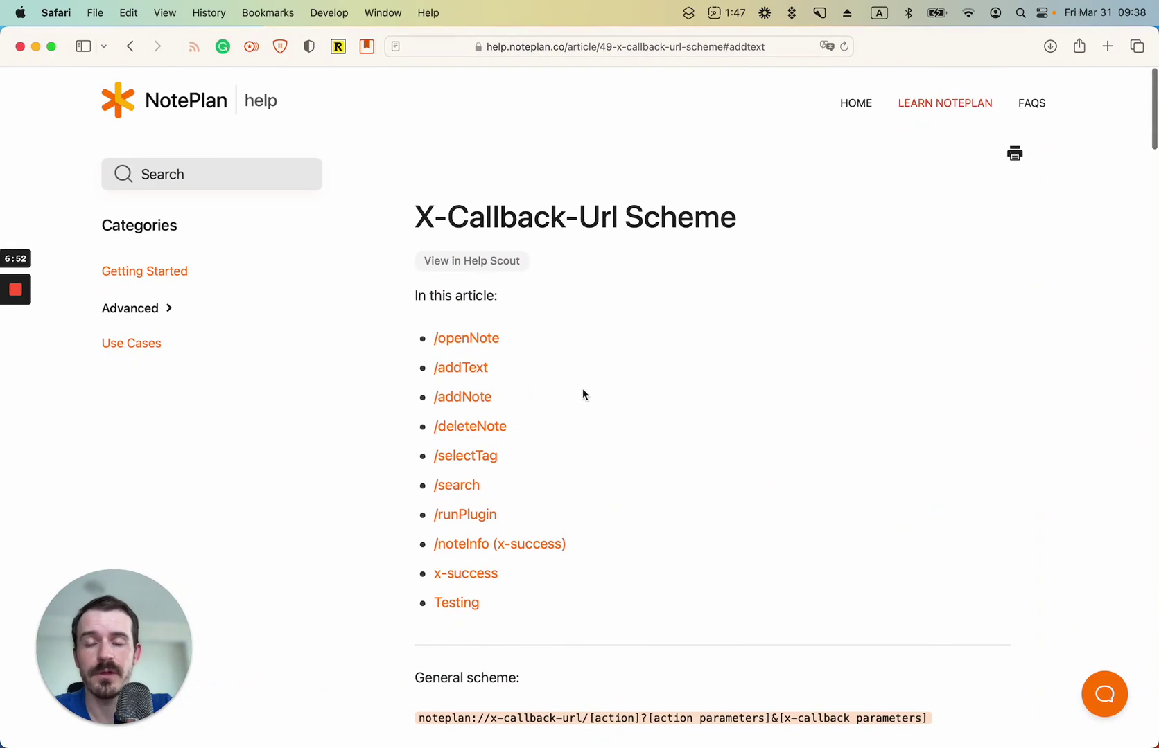